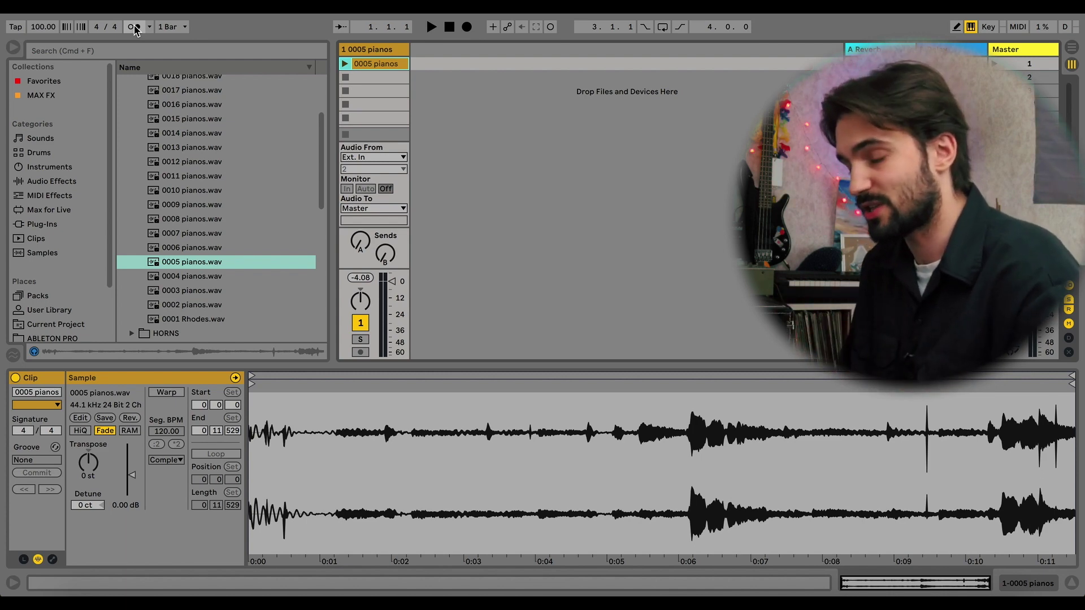
- Turn on the metronome and audition the unwarped 0005 pianos clip against it
{"action": "left_click", "coordinate": [134, 27]}
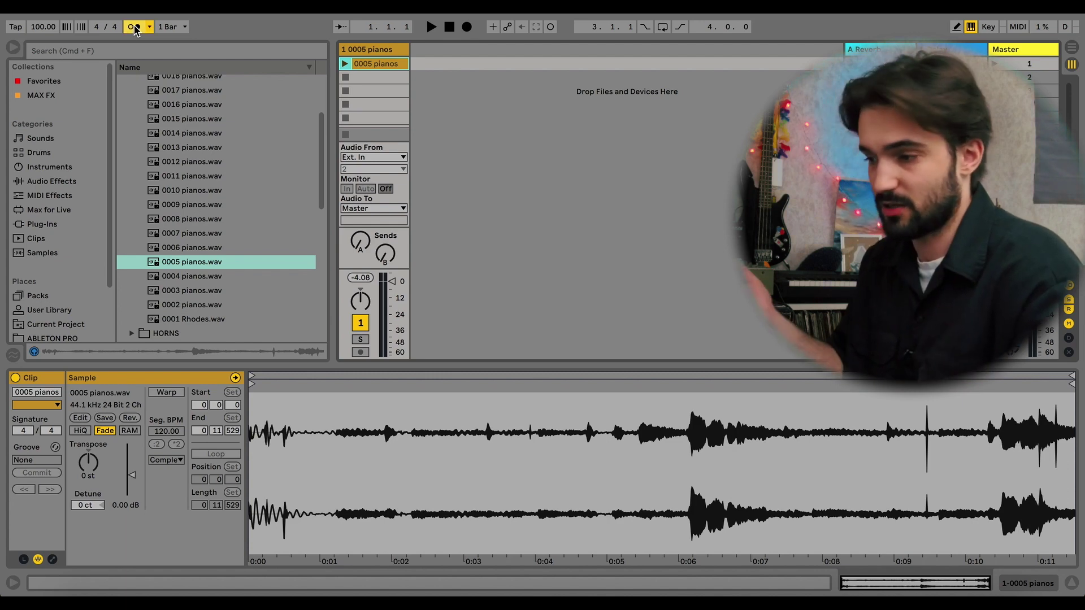
{"action": "left_click", "coordinate": [349, 66]}
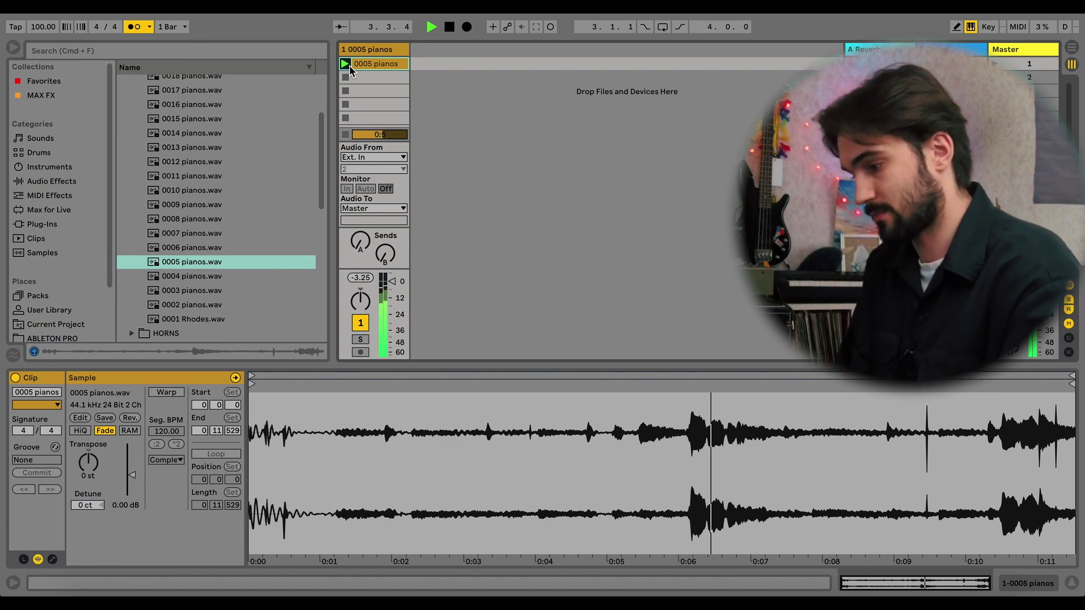
{"action": "key", "text": "space"}
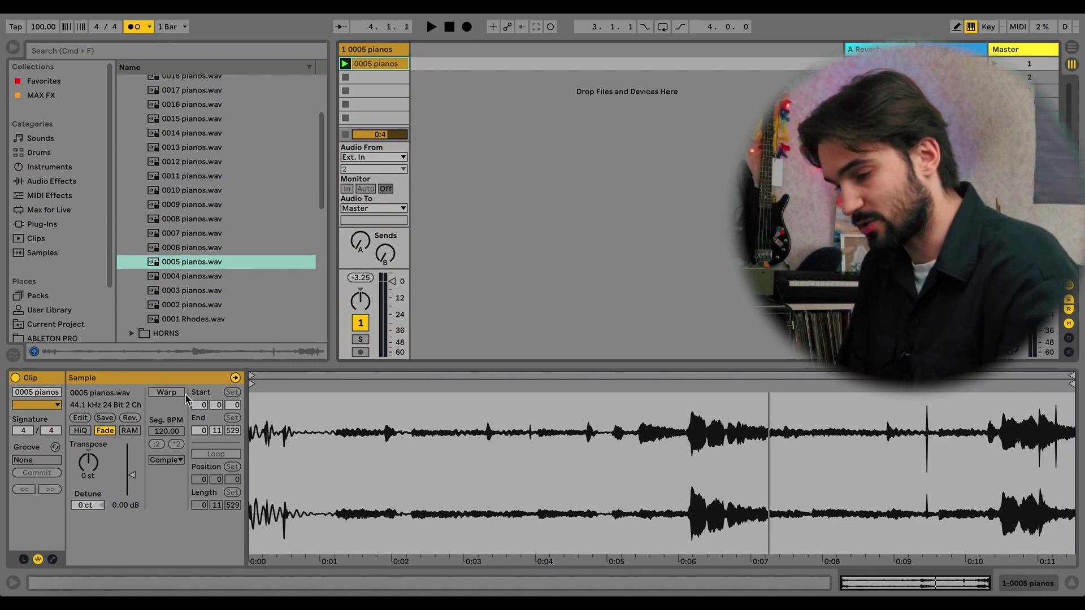
- Enable Warp on the 0005 pianos clip, switch the metronome off and audition the clip's opening to find the first downbeat
{"action": "left_click", "coordinate": [167, 393]}
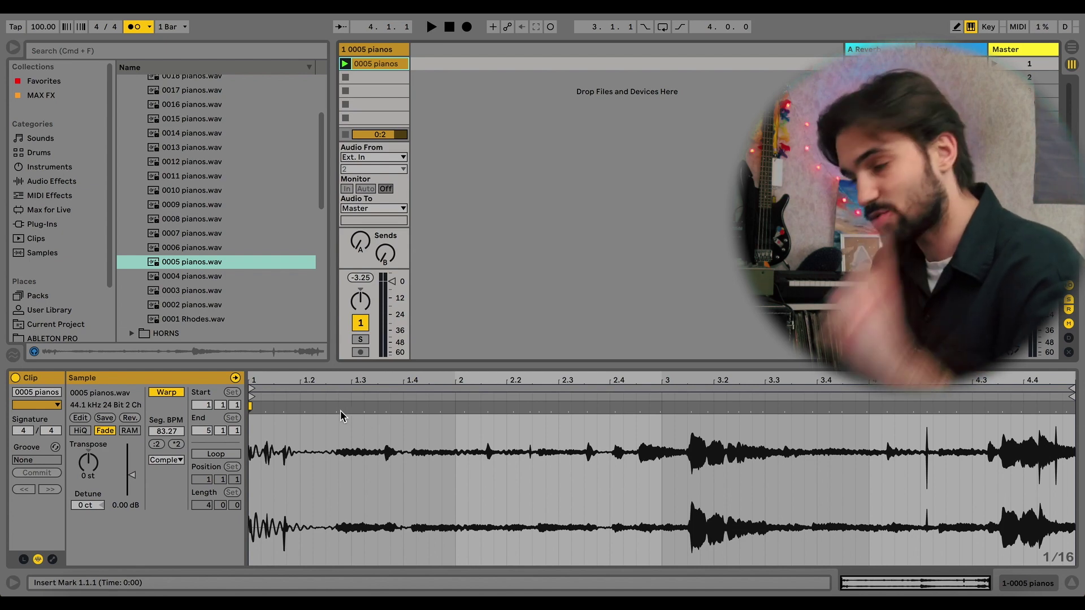
{"action": "left_click", "coordinate": [137, 27]}
{"action": "key", "text": "space"}
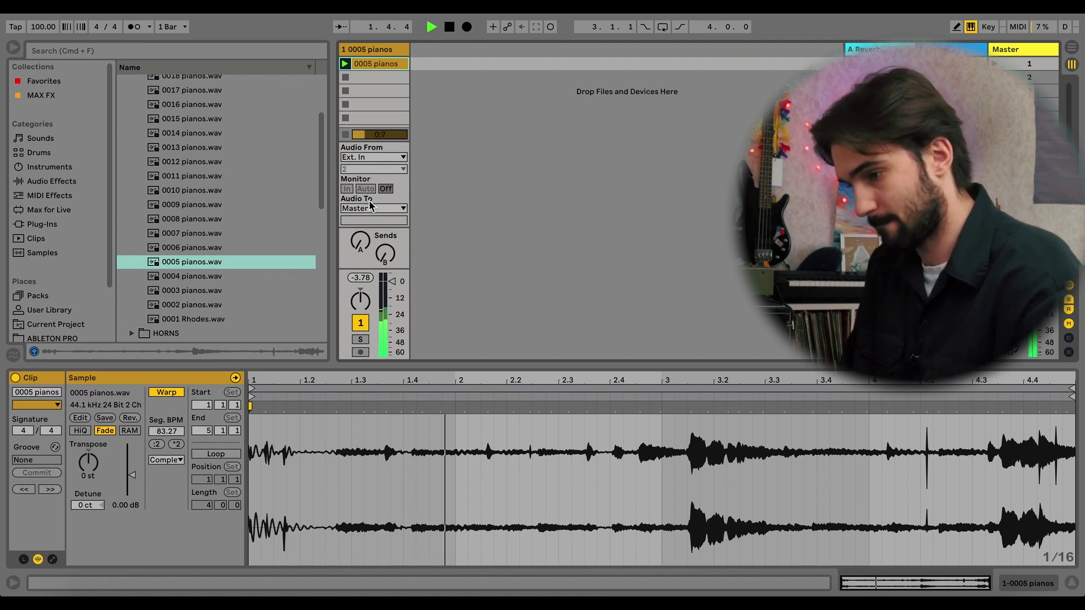
{"action": "key", "text": "space"}
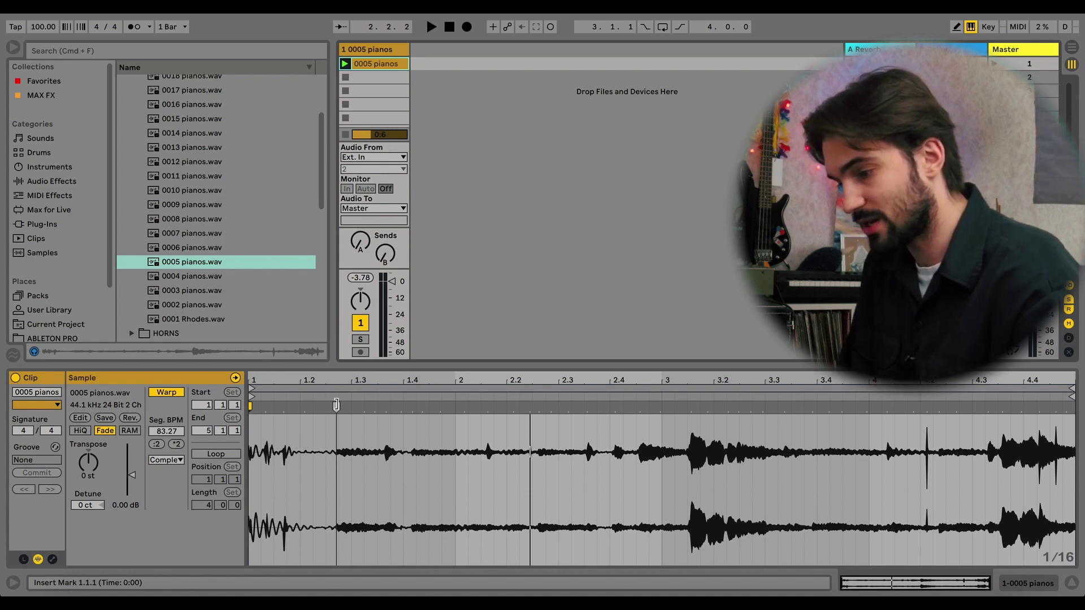
{"action": "key", "text": "space"}
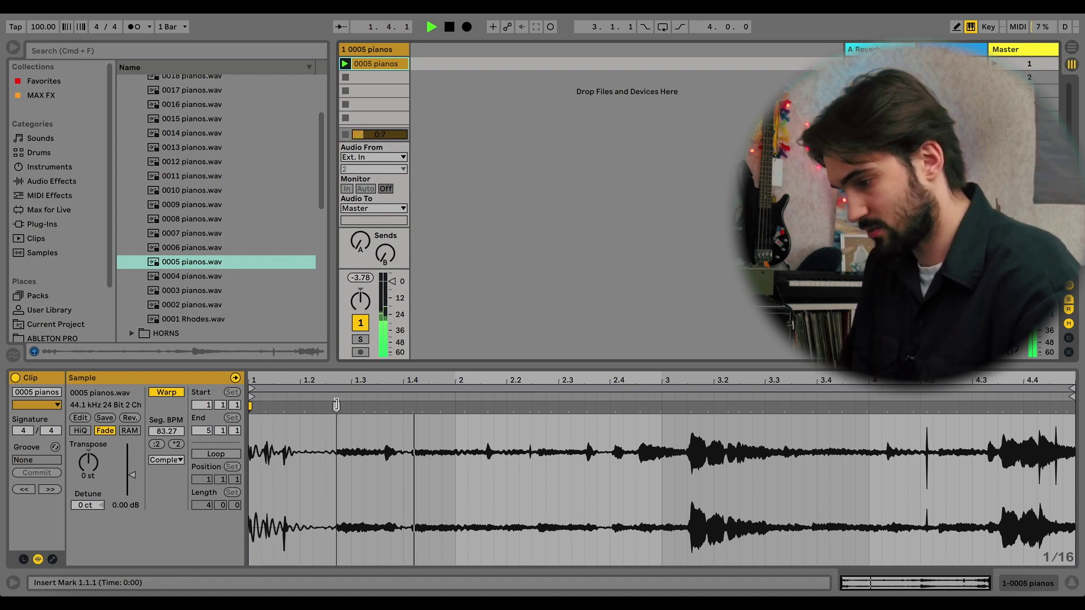
{"action": "key", "text": "space"}
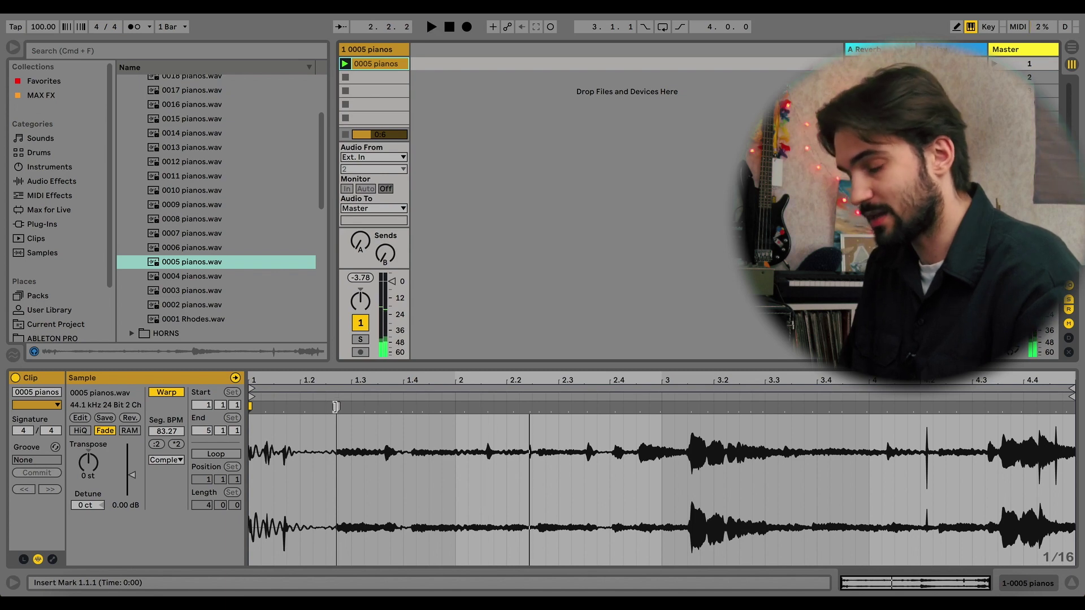
- Add a warp marker at the phrase's downbeat, about 1.2 s into the sample, and set 1.1.1 there
{"action": "right_click", "coordinate": [336, 407]}
{"action": "left_click", "coordinate": [333, 408]}
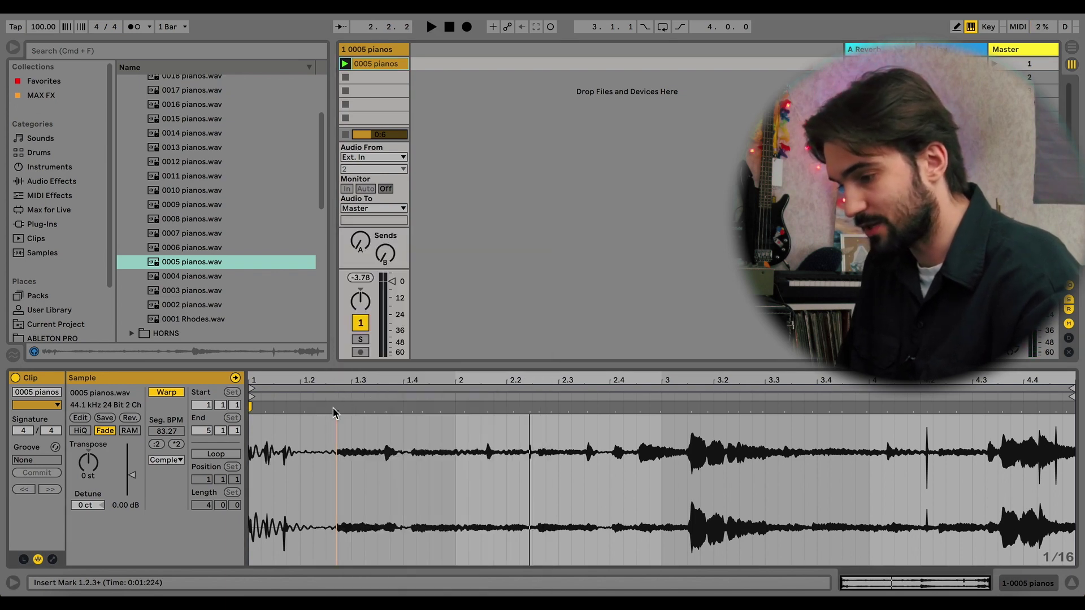
{"action": "double_click", "coordinate": [335, 406]}
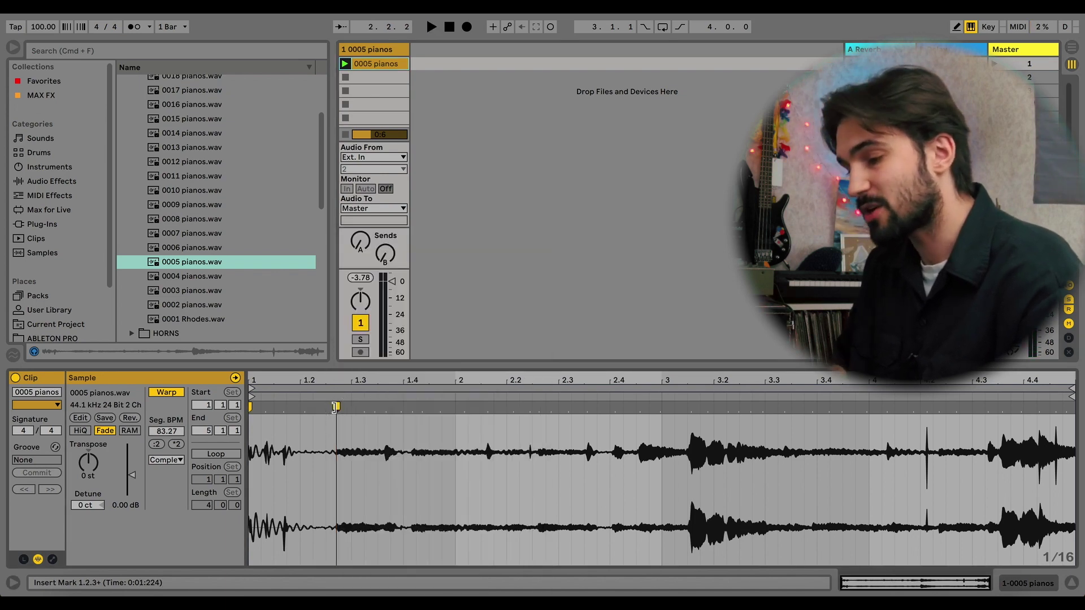
{"action": "right_click", "coordinate": [334, 408]}
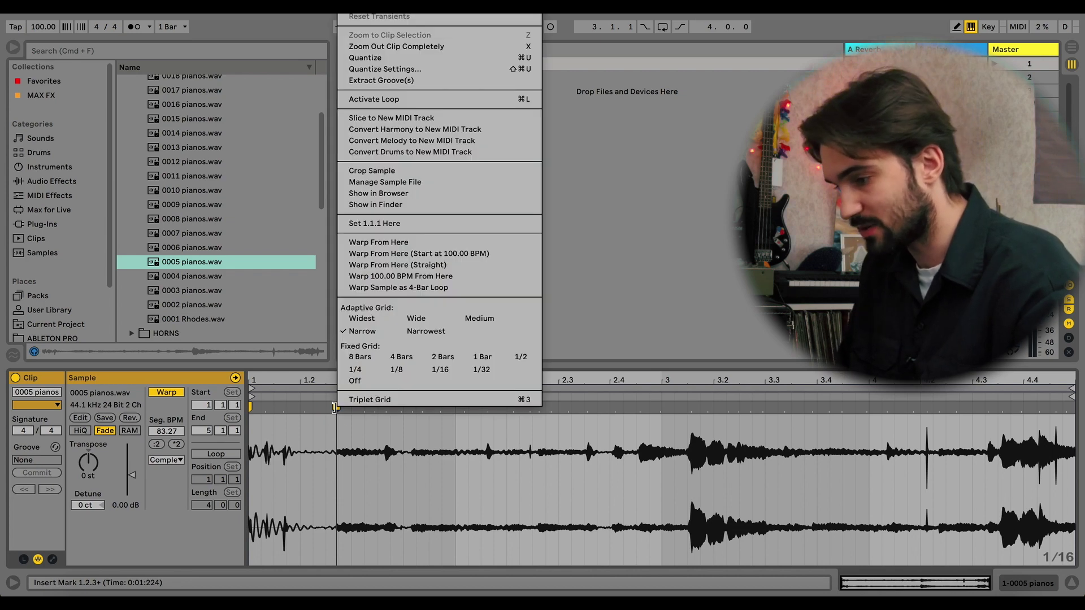
{"action": "left_click", "coordinate": [379, 225]}
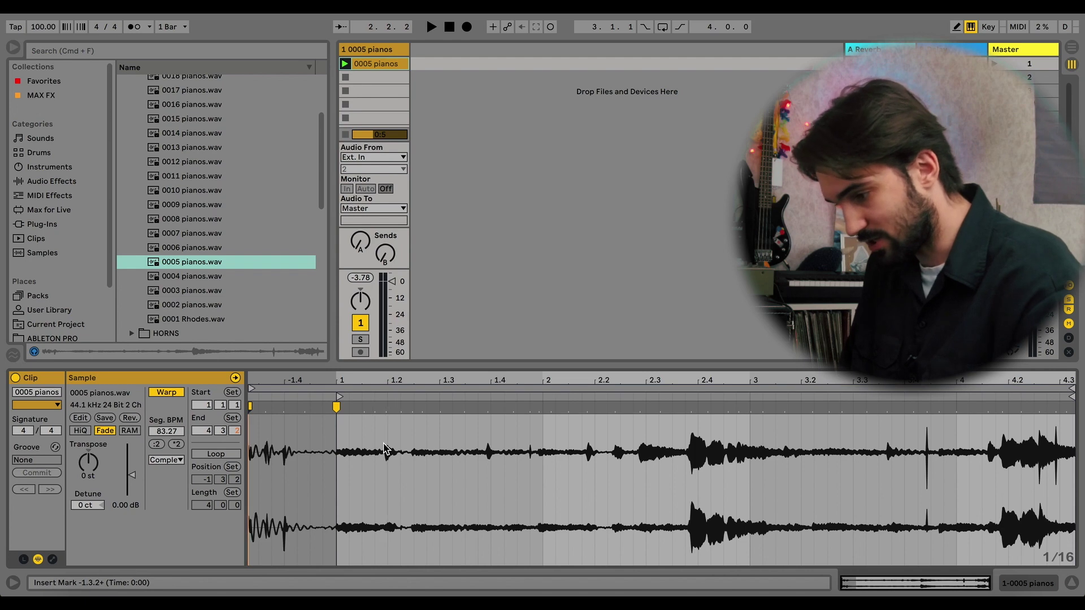
- Audition the clip from its new start and add warp markers aligning its transients with beats 1.2, 1.4 and 2
{"action": "key", "text": "space"}
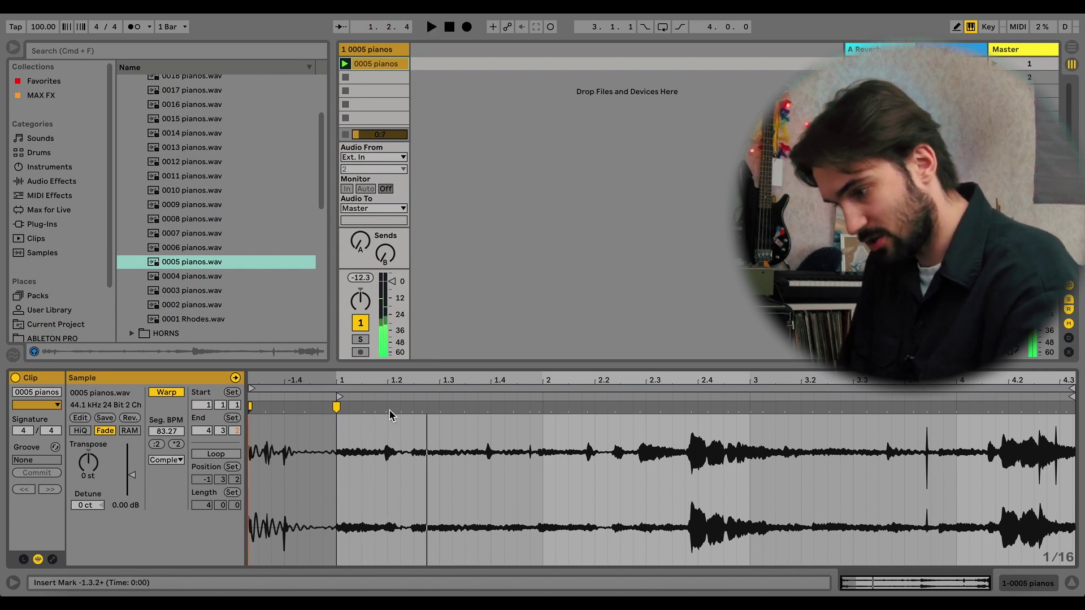
{"action": "key", "text": "space"}
{"action": "left_click_drag", "start_coordinate": [391, 408], "coordinate": [389, 408]}
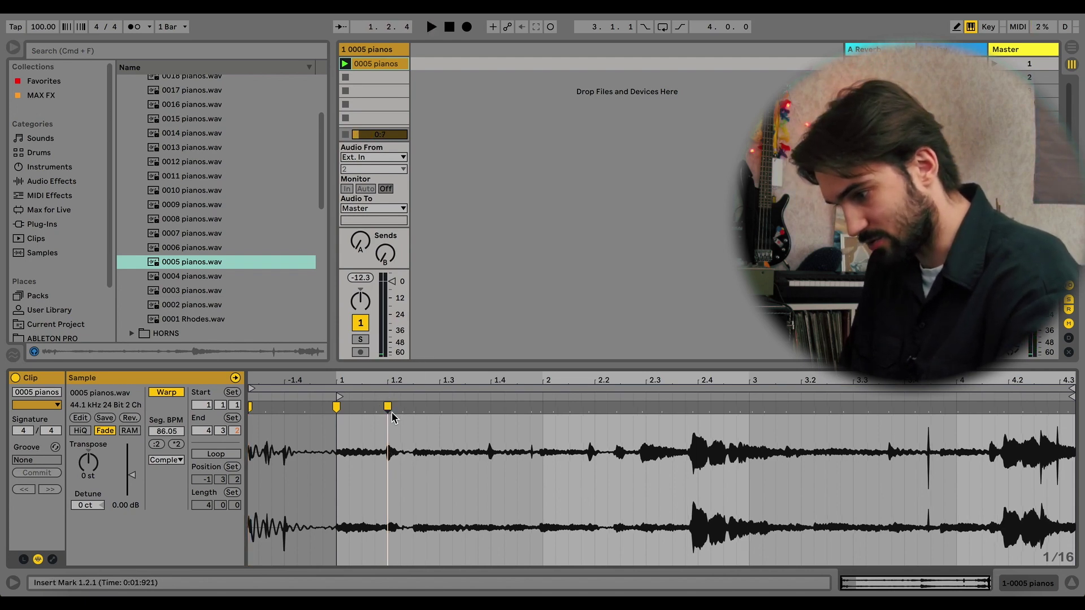
{"action": "double_click", "coordinate": [491, 407]}
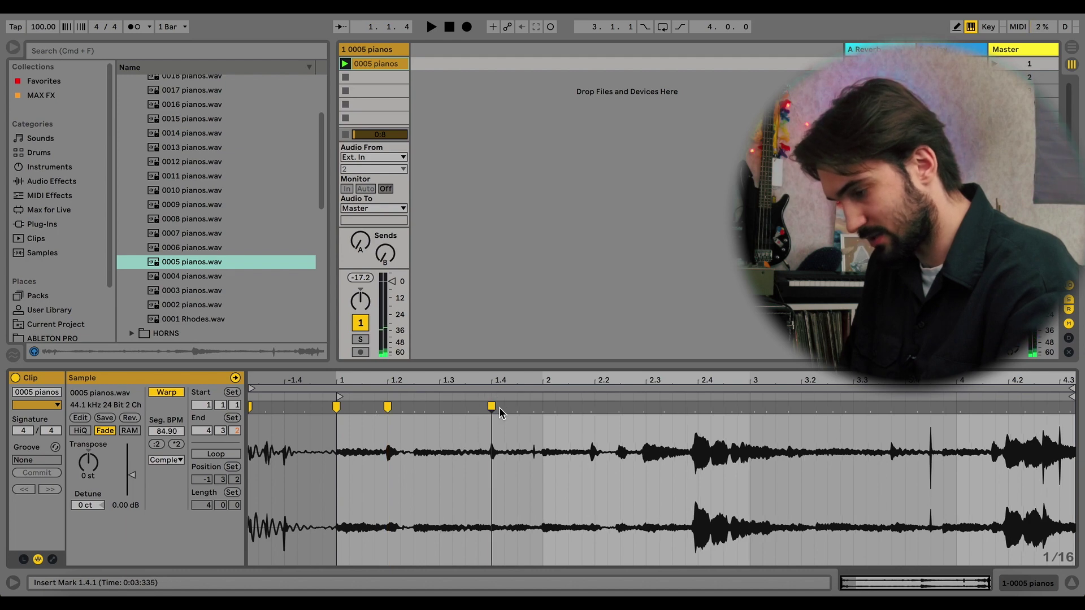
{"action": "double_click", "coordinate": [543, 407]}
{"action": "left_click_drag", "start_coordinate": [543, 406], "coordinate": [542, 408]}
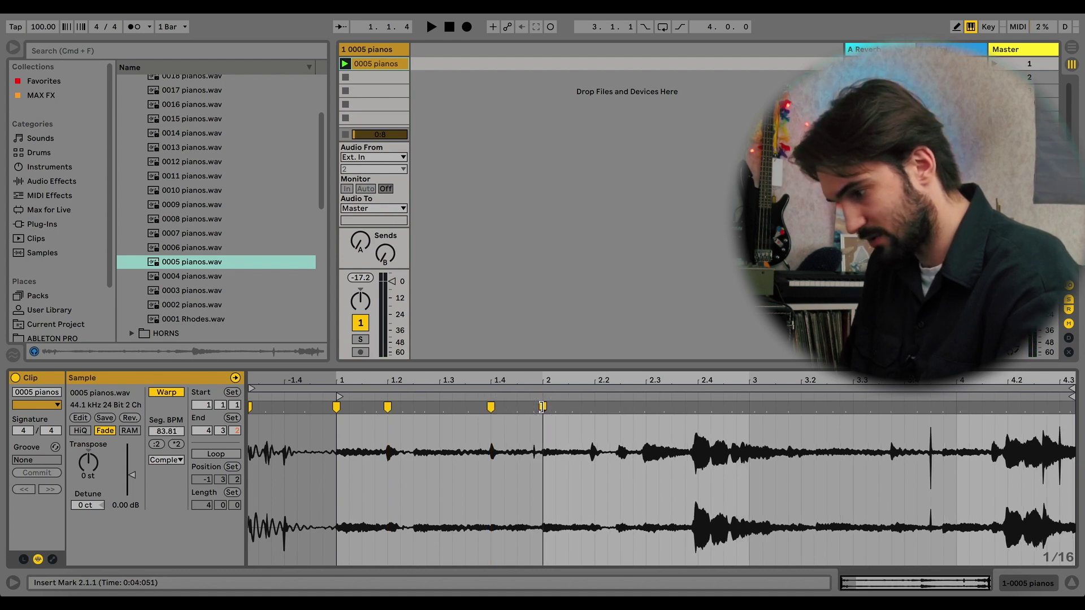
- Add warp markers that align the following transients with beats 2.2, 2.4 and 3, and play the result back
{"action": "double_click", "coordinate": [595, 407]}
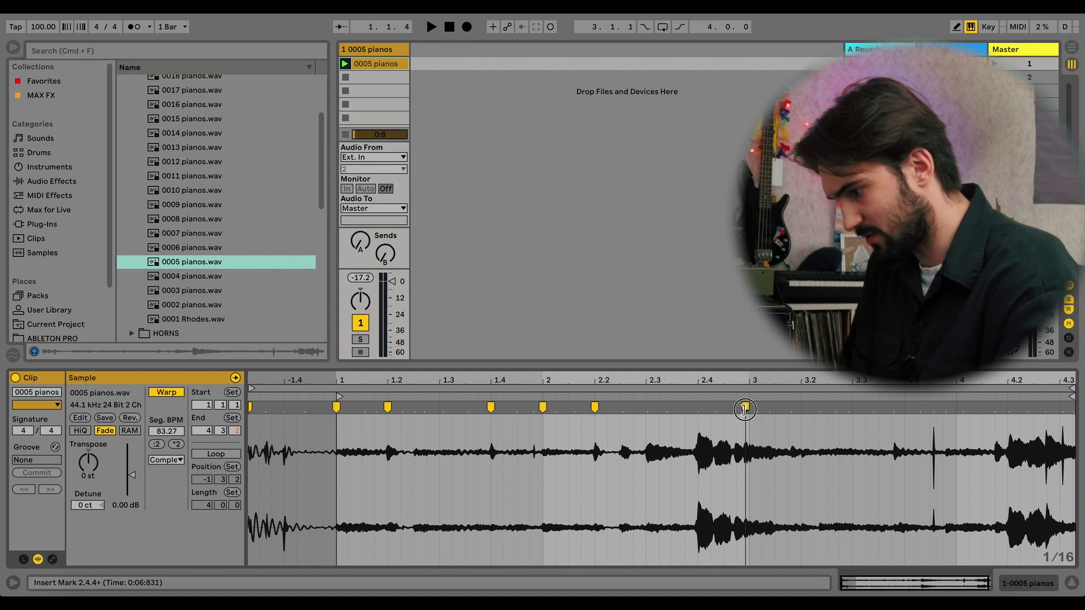
{"action": "double_click", "coordinate": [748, 407]}
{"action": "key", "text": "space"}
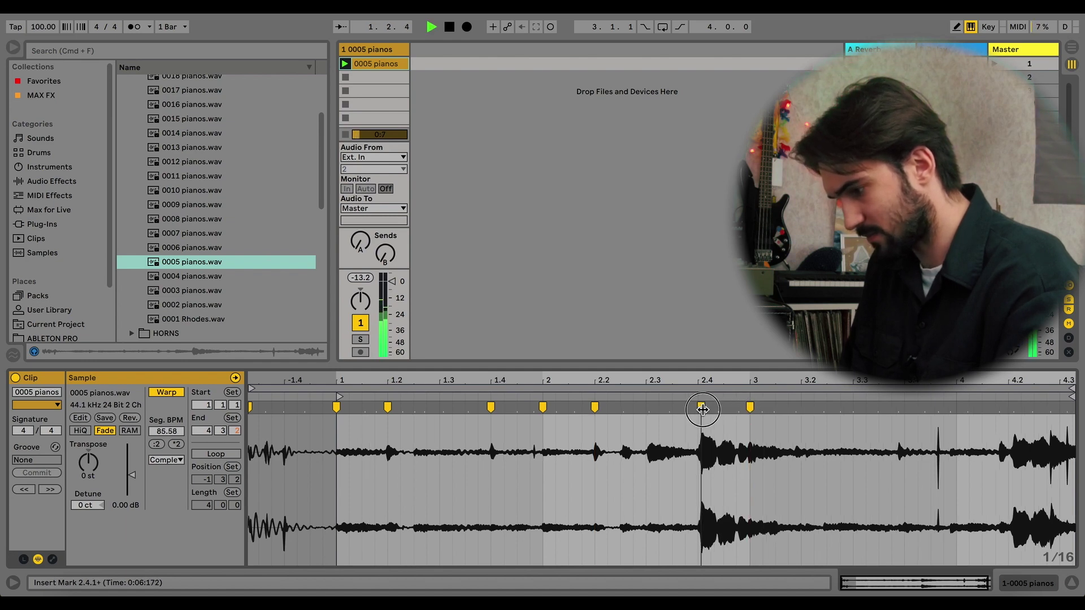
{"action": "double_click", "coordinate": [700, 406]}
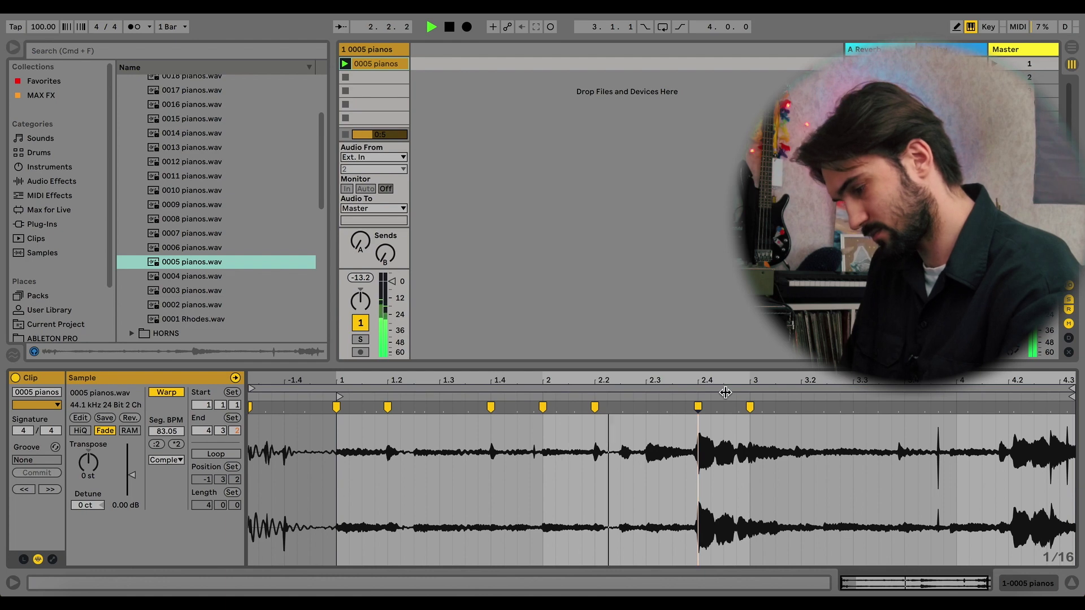
{"action": "key", "text": "space"}
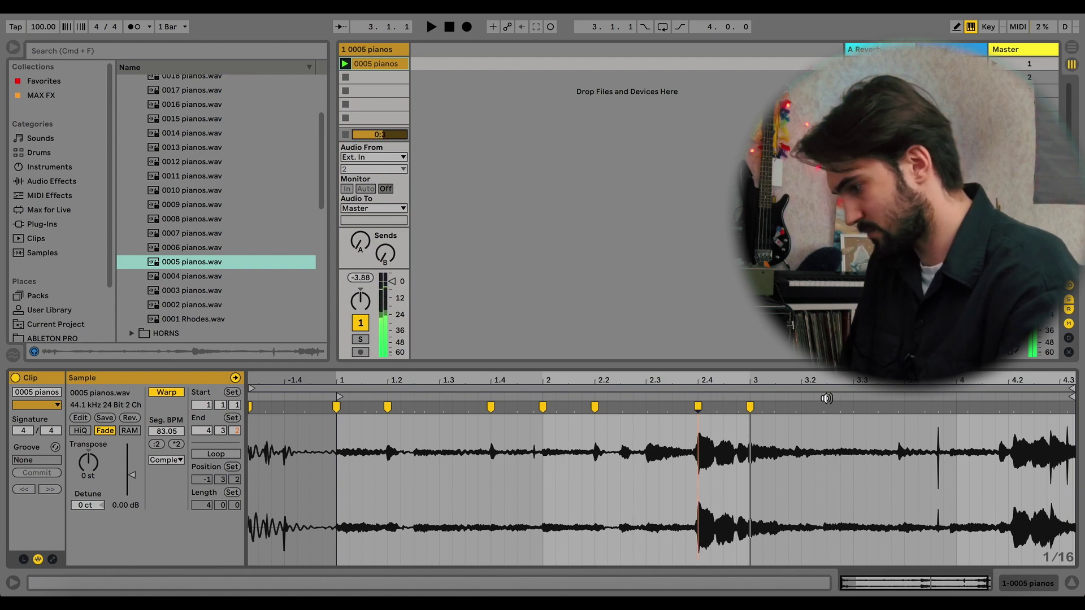
- Move the clip's loop end and end marker to bar 3 and play the shortened clip
{"action": "left_click_drag", "start_coordinate": [1073, 389], "coordinate": [747, 389]}
{"action": "left_click_drag", "start_coordinate": [1069, 397], "coordinate": [749, 399]}
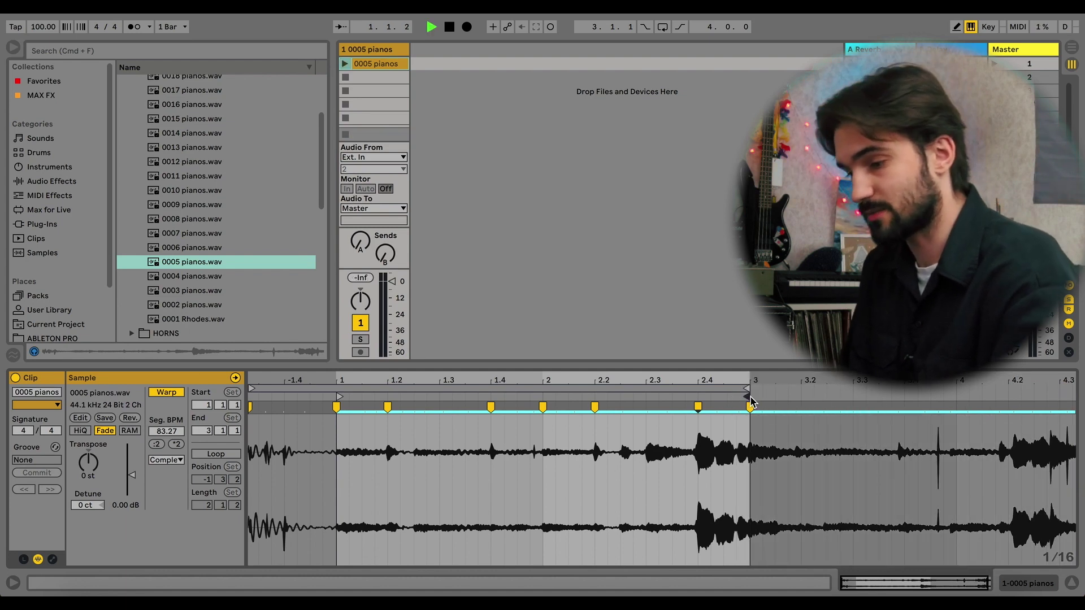
{"action": "left_click", "coordinate": [345, 65]}
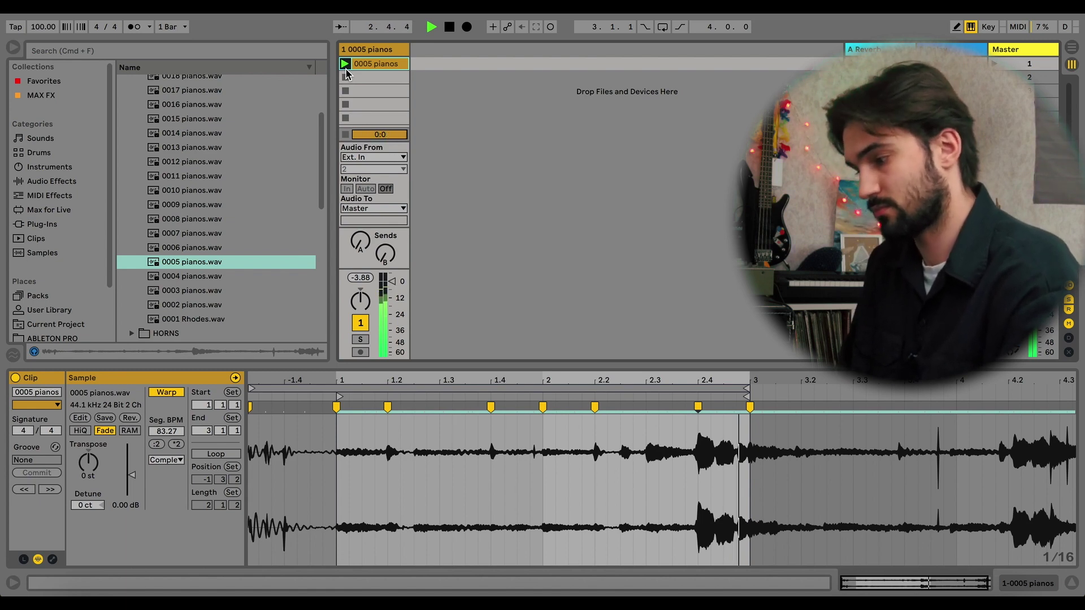
- Enable looping, move the loop start to 1.1.1 for a two-bar loop, and audition it with the metronome on
{"action": "left_click", "coordinate": [216, 454]}
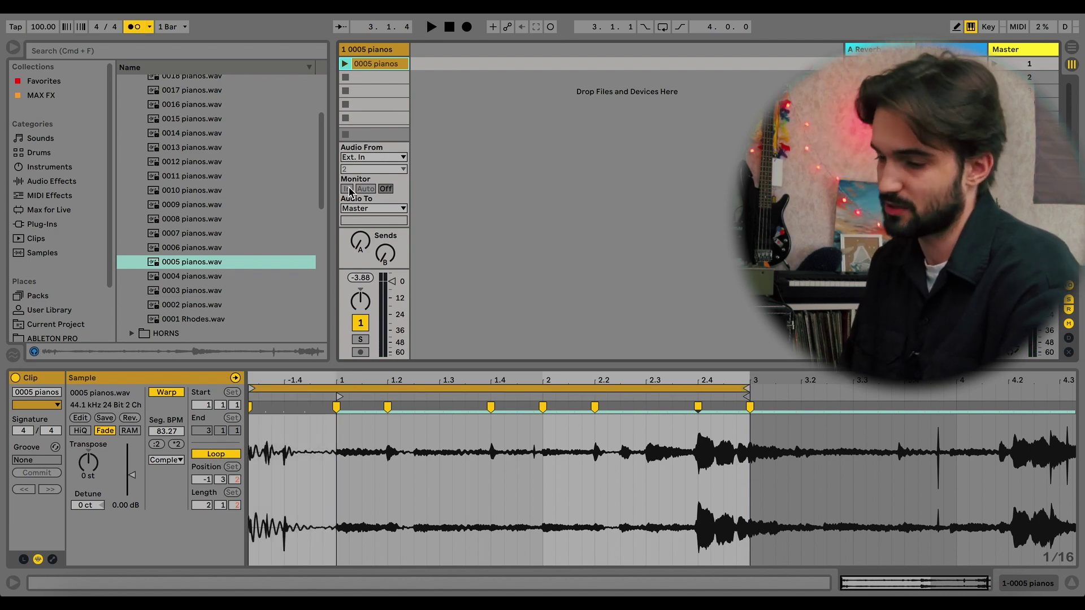
{"action": "left_click_drag", "start_coordinate": [251, 386], "coordinate": [341, 384]}
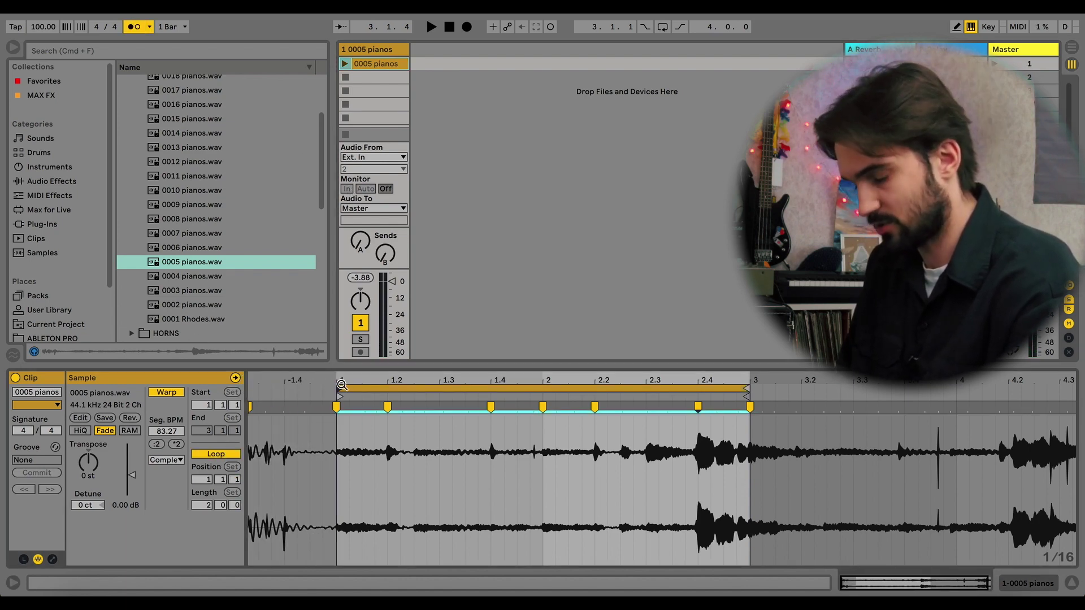
{"action": "left_click", "coordinate": [344, 64]}
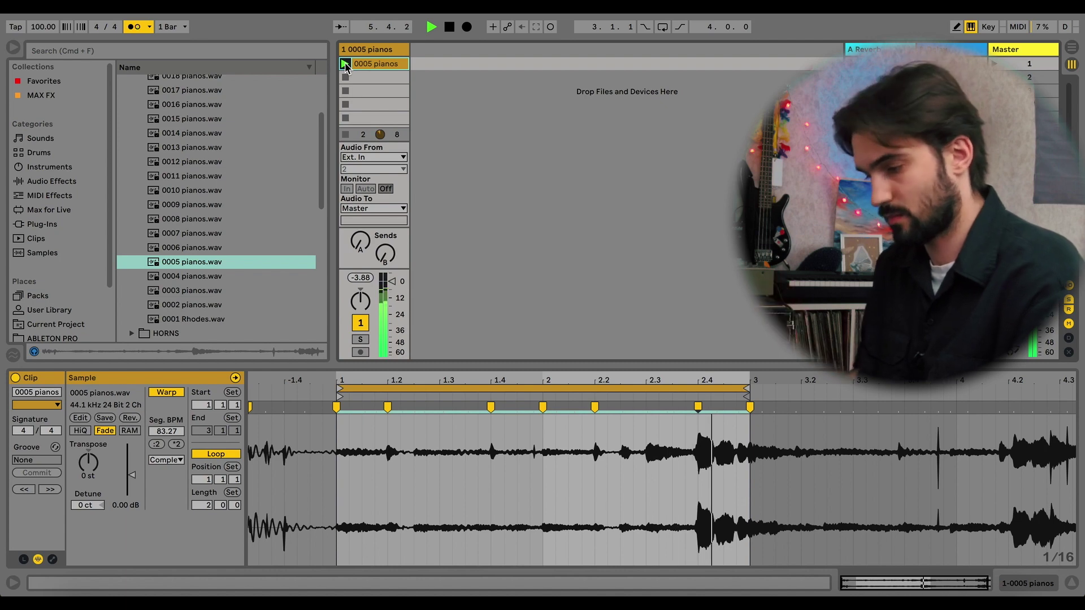
{"action": "key", "text": "space"}
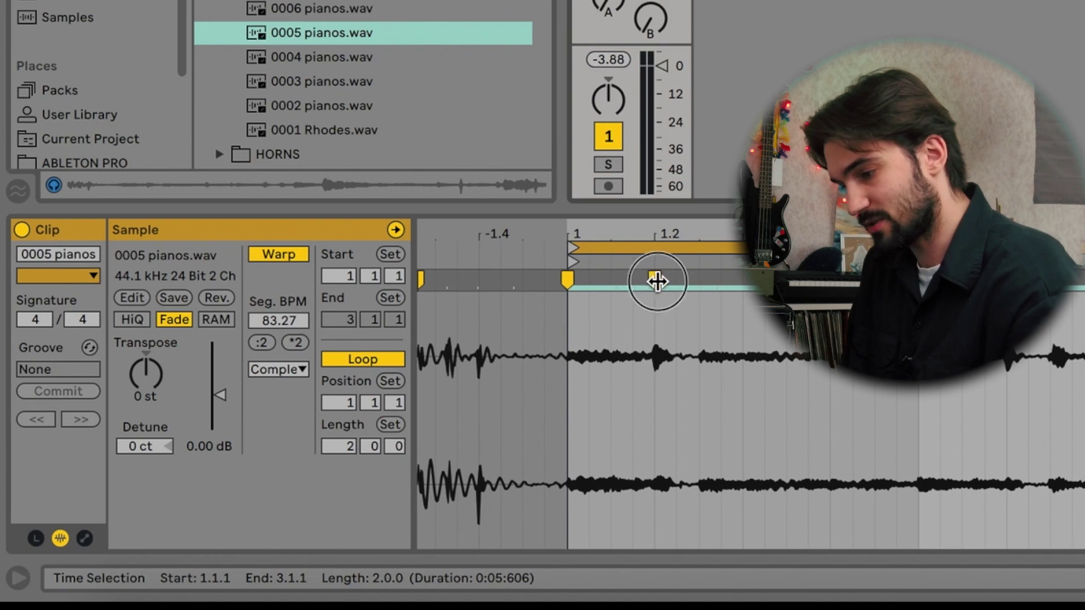
- Examine the segment BPM at the clip's individual warp markers from 1.1.1 through 2.4.1
{"action": "left_click", "coordinate": [654, 278]}
{"action": "left_click", "coordinate": [568, 277]}
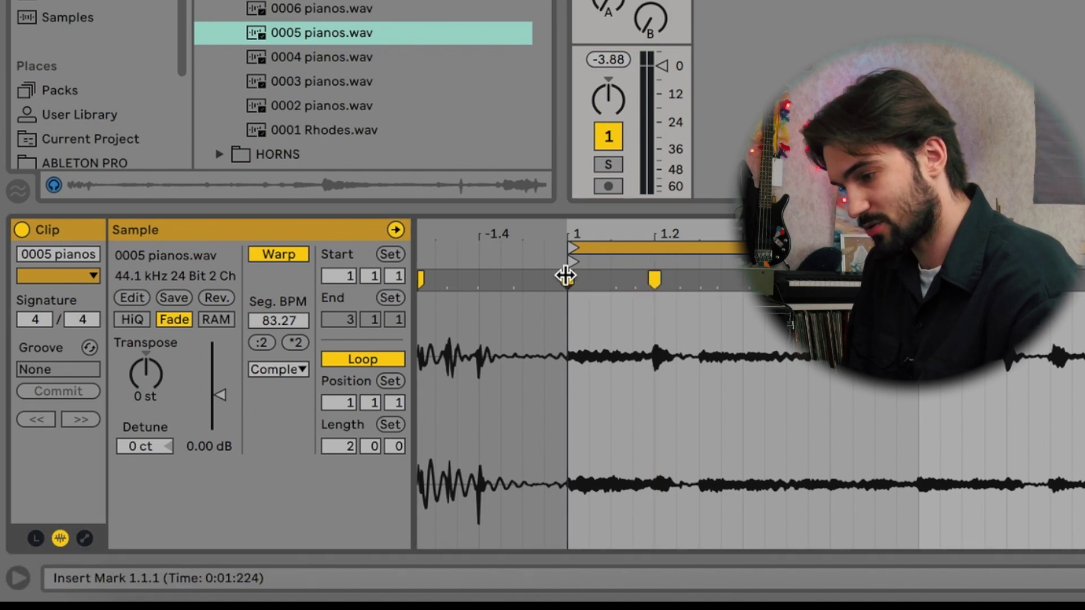
{"action": "left_click", "coordinate": [654, 279]}
{"action": "left_click", "coordinate": [831, 322]}
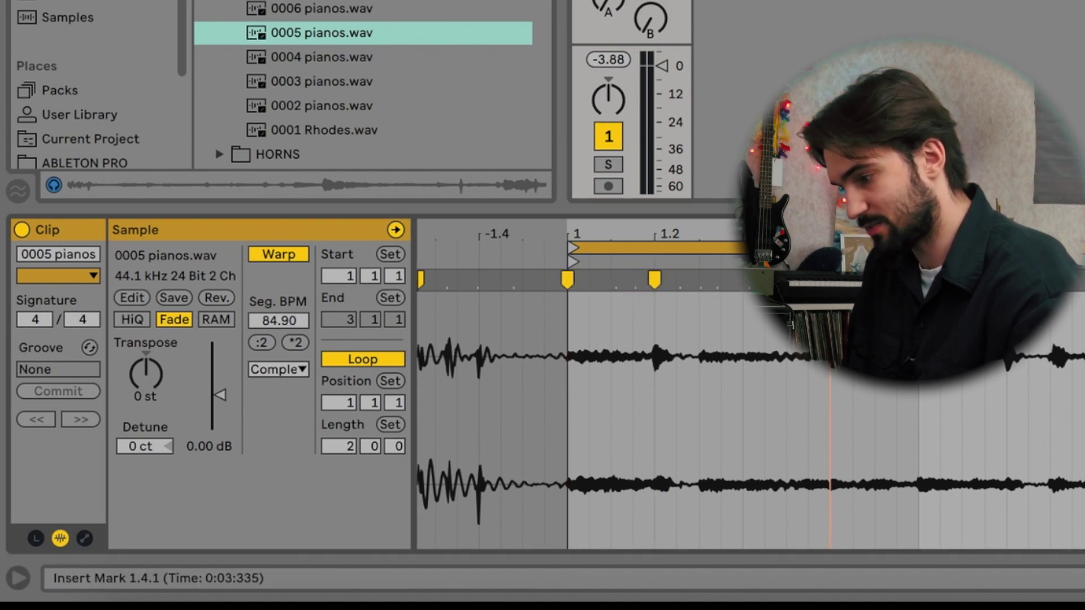
{"action": "left_click", "coordinate": [918, 279]}
{"action": "left_click", "coordinate": [1006, 278]}
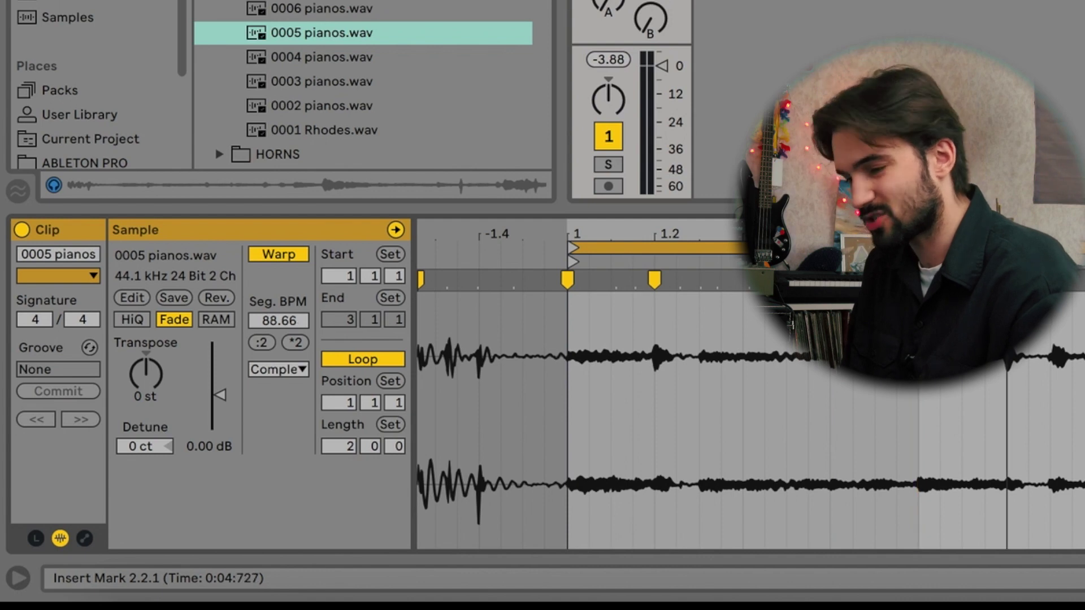
{"action": "left_click", "coordinate": [1084, 279]}
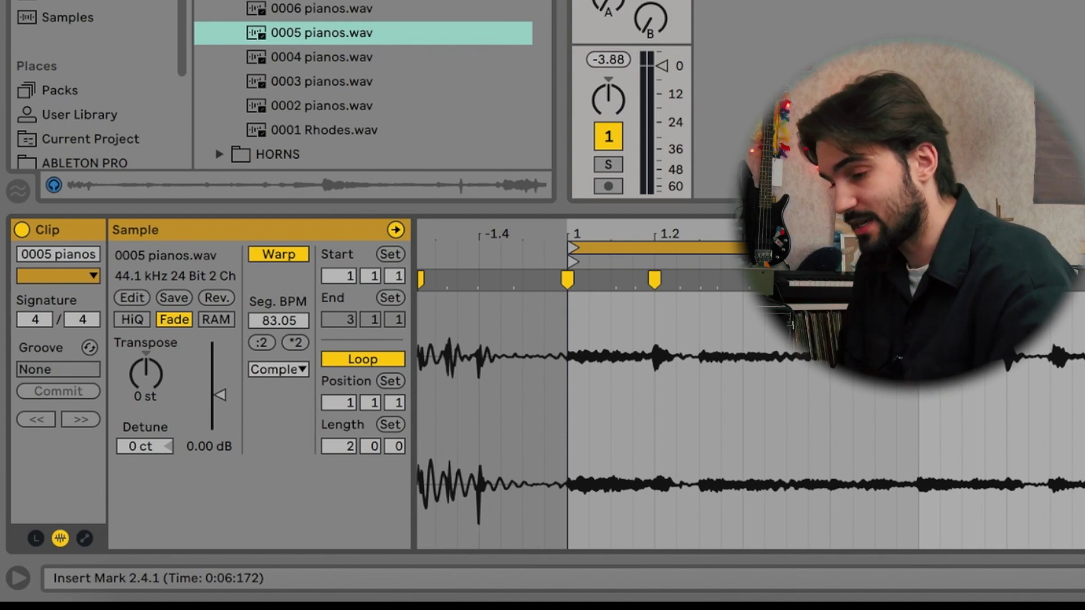
- Review the clip's available warp modes and choose Complex
{"action": "left_click", "coordinate": [298, 372]}
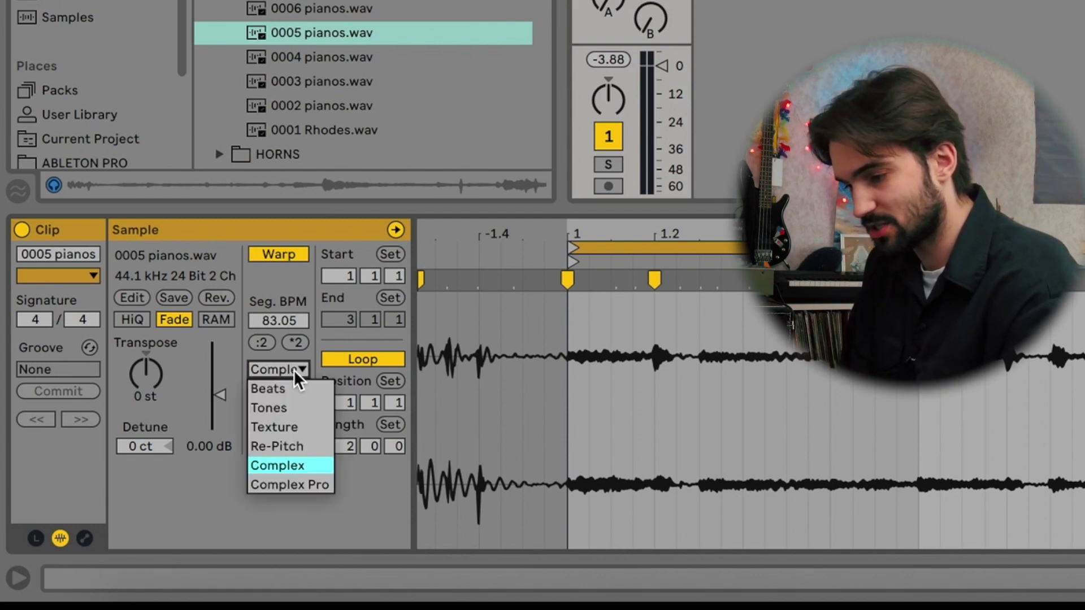
{"action": "left_click", "coordinate": [290, 468]}
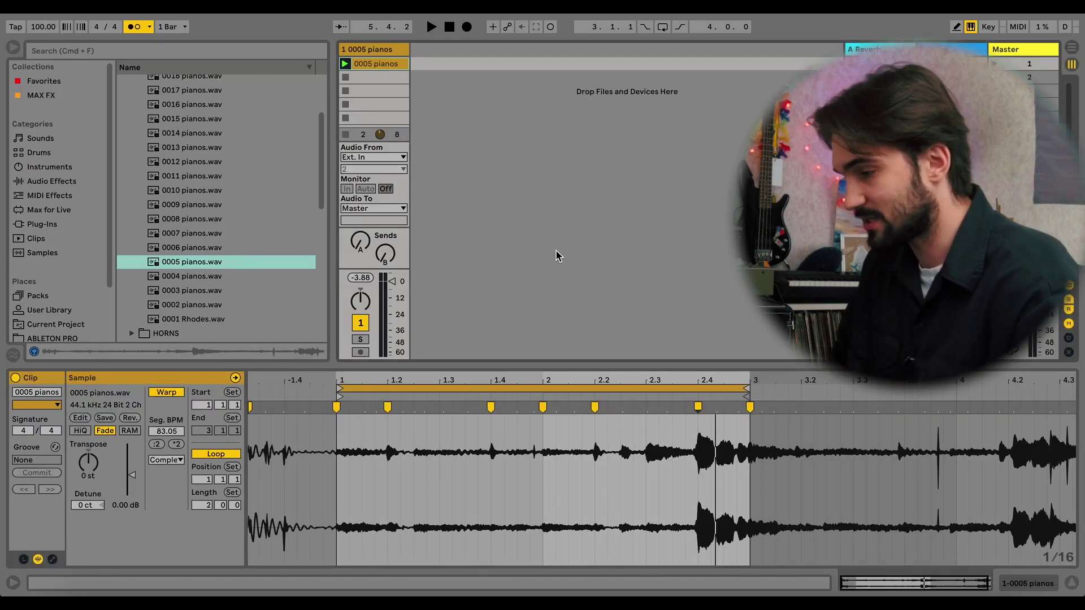
- Review the Default Warp Mode options in the Record, Warp and Launch preferences and keep Complex
{"action": "key", "text": "super+comma"}
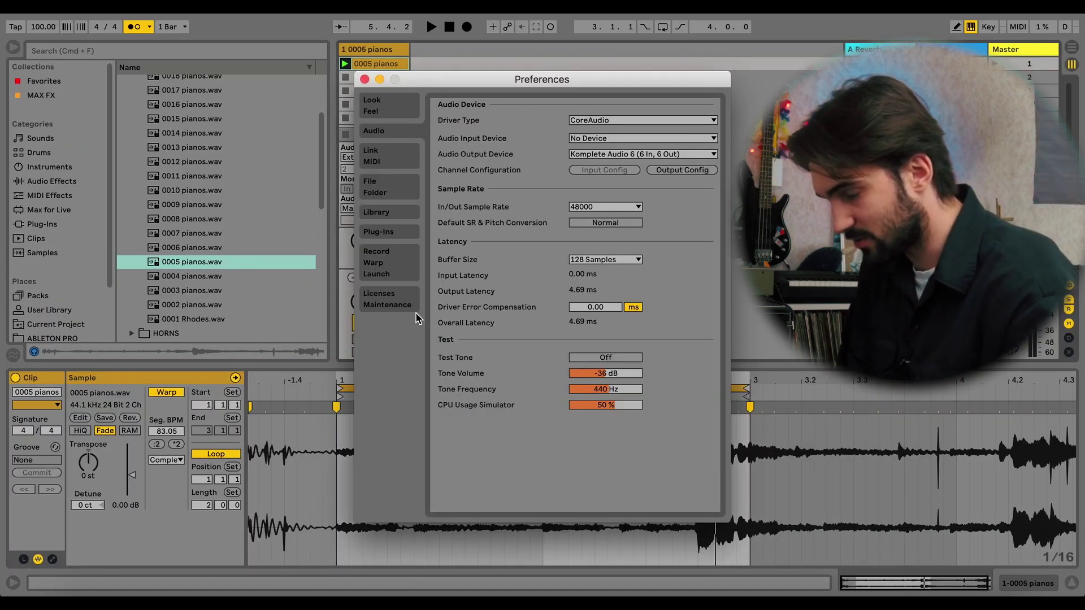
{"action": "left_click", "coordinate": [406, 269]}
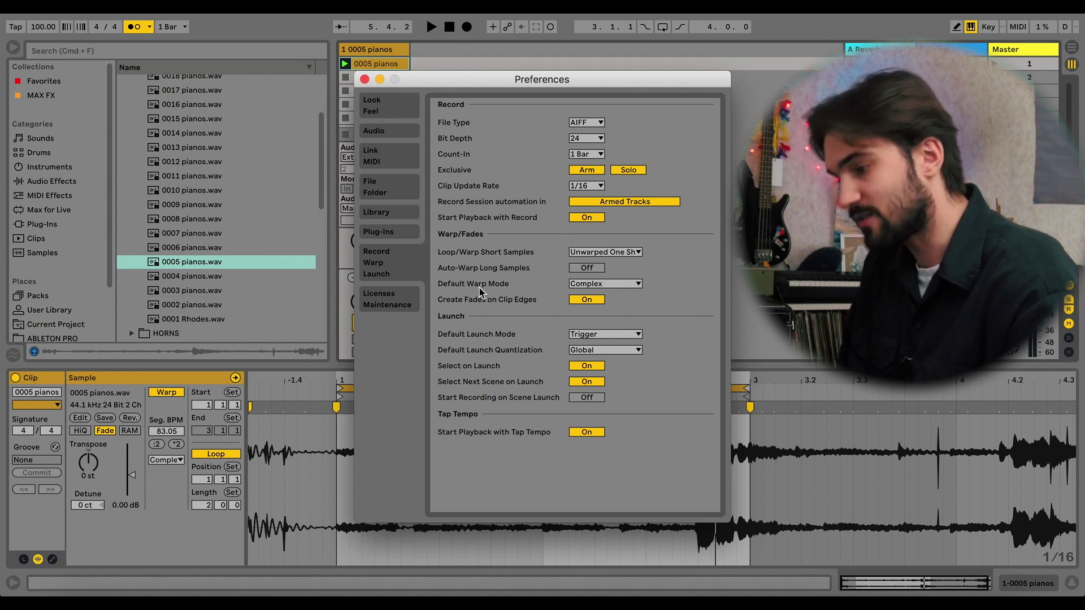
{"action": "left_click", "coordinate": [599, 284]}
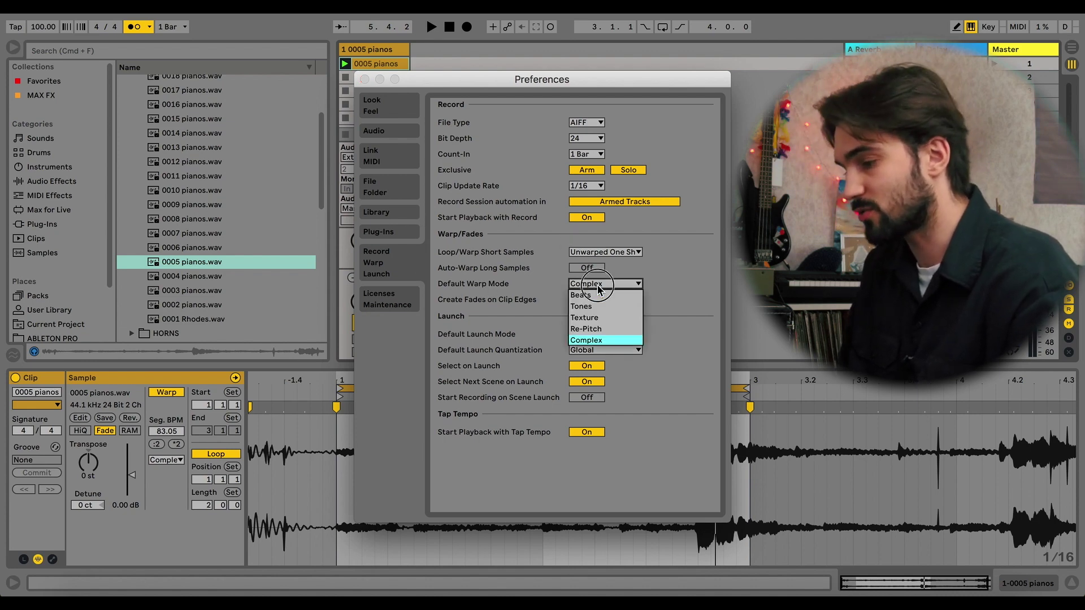
{"action": "left_click", "coordinate": [614, 341]}
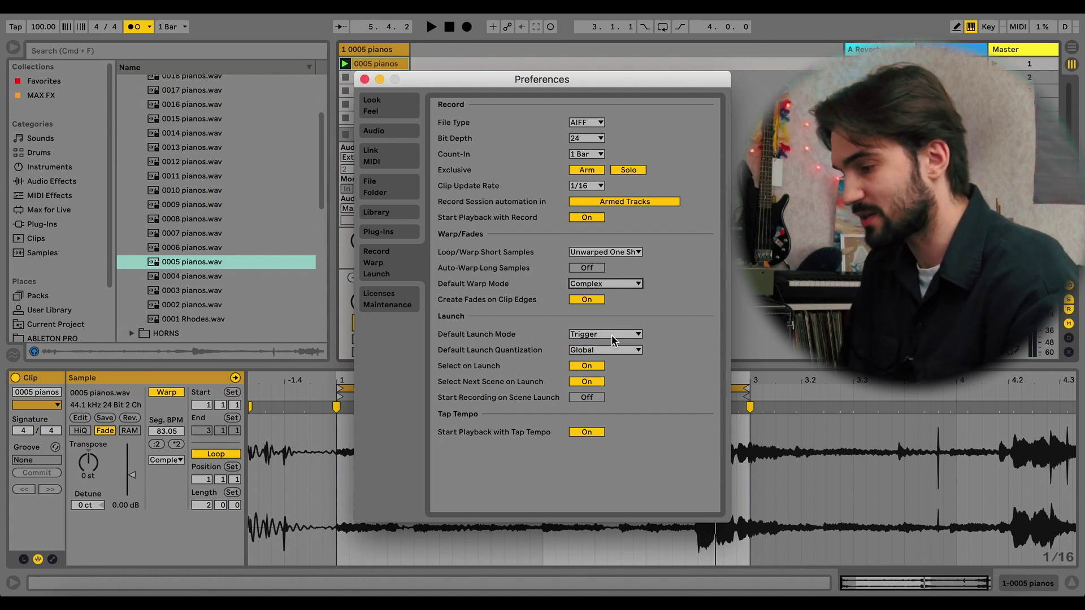
- Try Auto-Warp Long Samples with Tones and Beats as default warp modes, restore Off and Complex, and close the preferences
{"action": "left_click", "coordinate": [591, 268]}
{"action": "left_click", "coordinate": [623, 286]}
{"action": "left_click", "coordinate": [620, 306]}
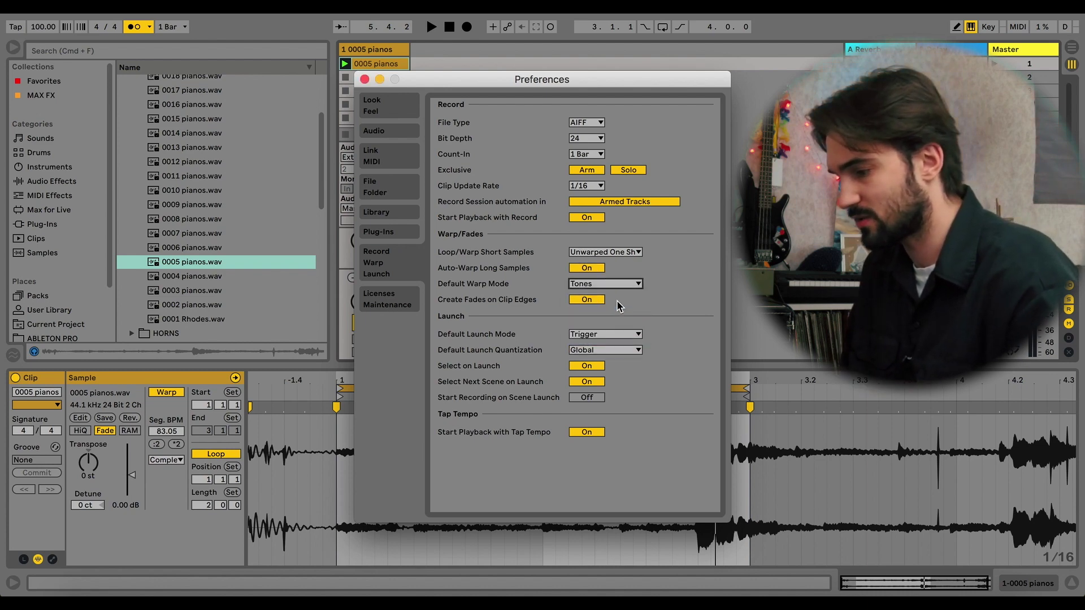
{"action": "left_click", "coordinate": [619, 284]}
{"action": "left_click", "coordinate": [616, 295]}
{"action": "left_click", "coordinate": [616, 285]}
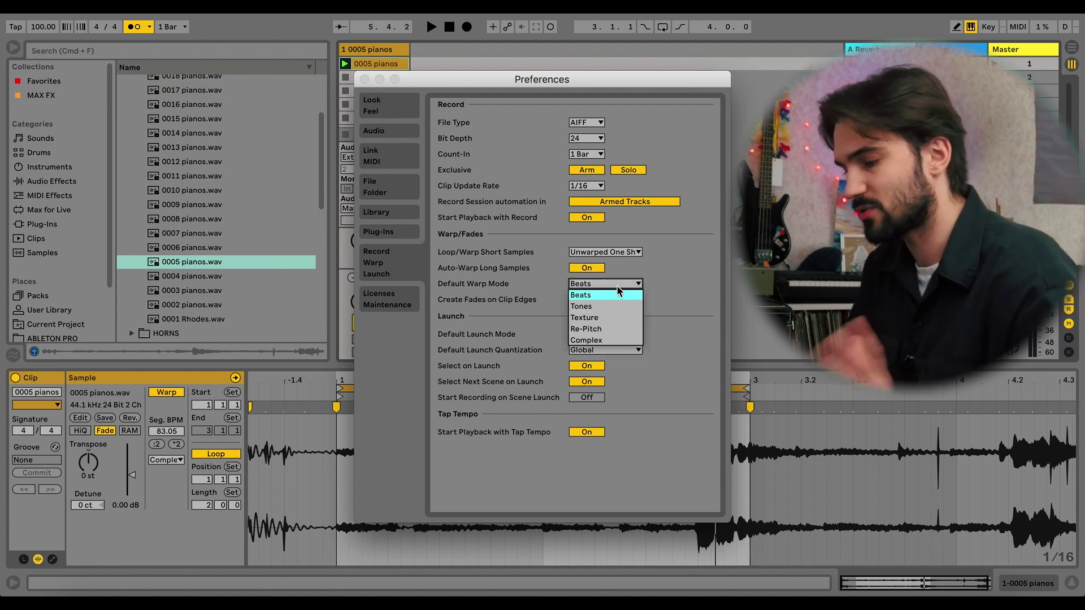
{"action": "left_click", "coordinate": [610, 341]}
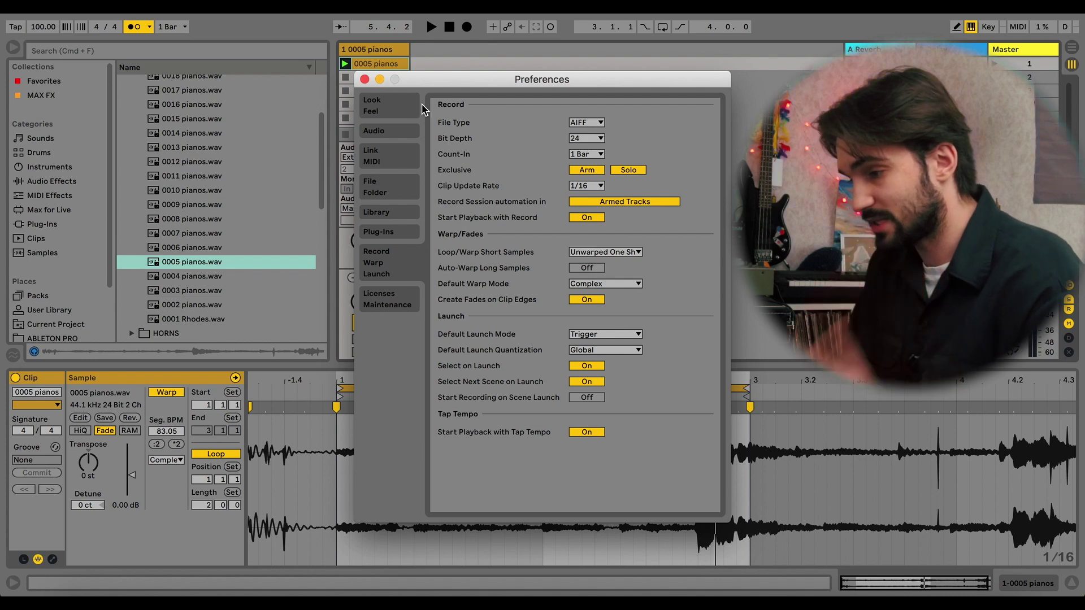
{"action": "left_click", "coordinate": [363, 79]}
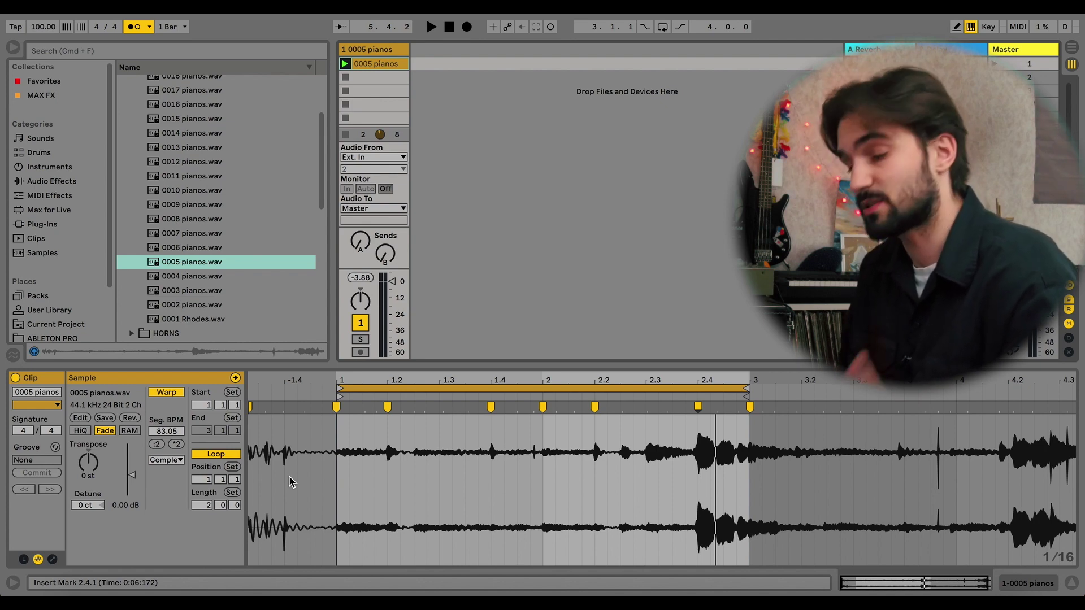
- Set the pianos clip's warp mode to Beats and audition the two-bar loop
{"action": "left_click", "coordinate": [178, 463]}
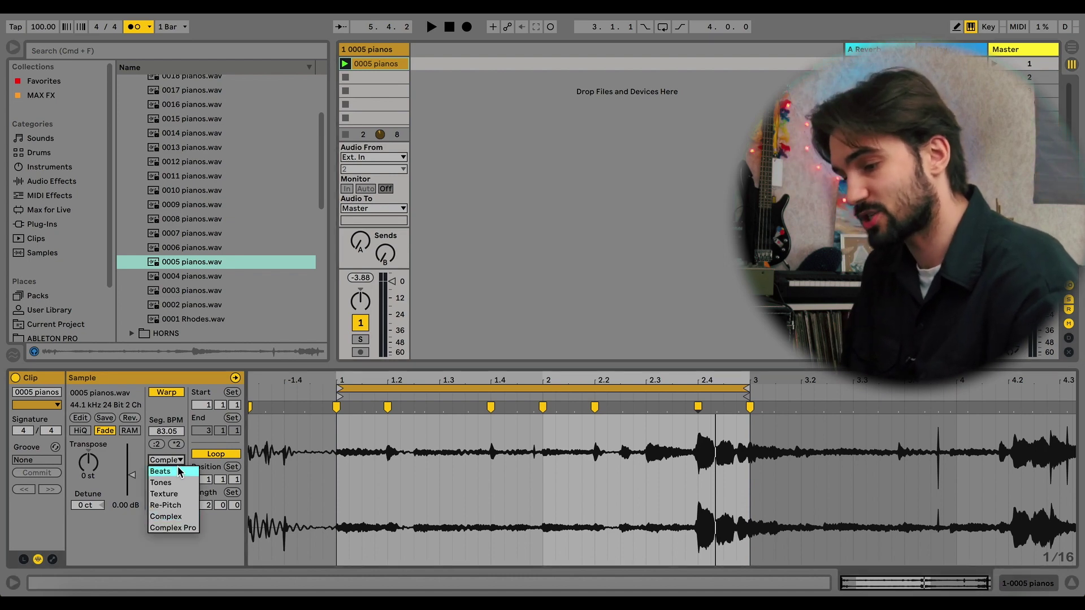
{"action": "left_click", "coordinate": [178, 470]}
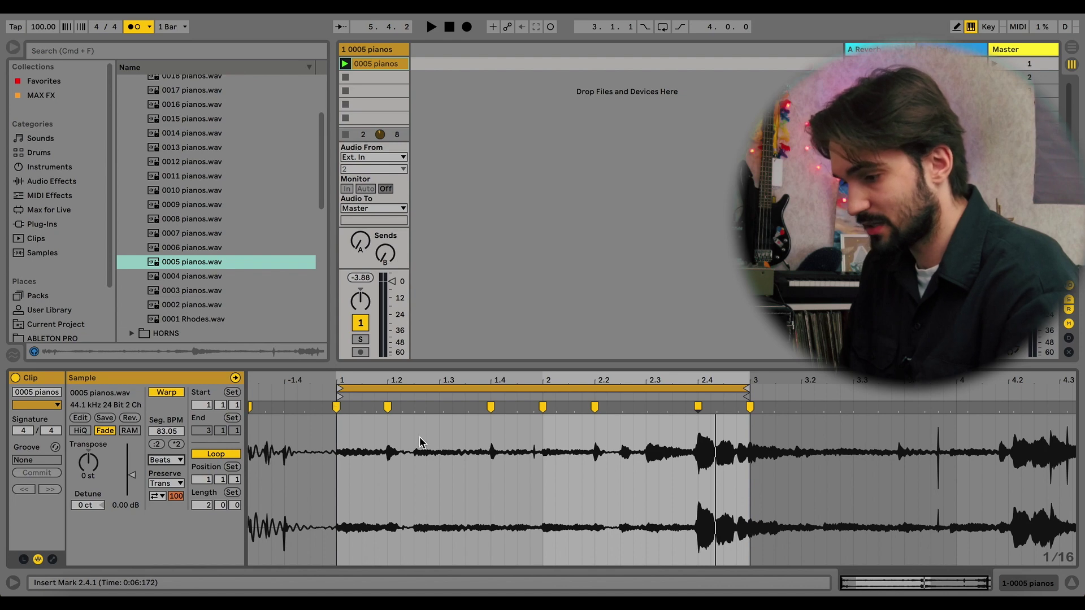
{"action": "key", "text": "space"}
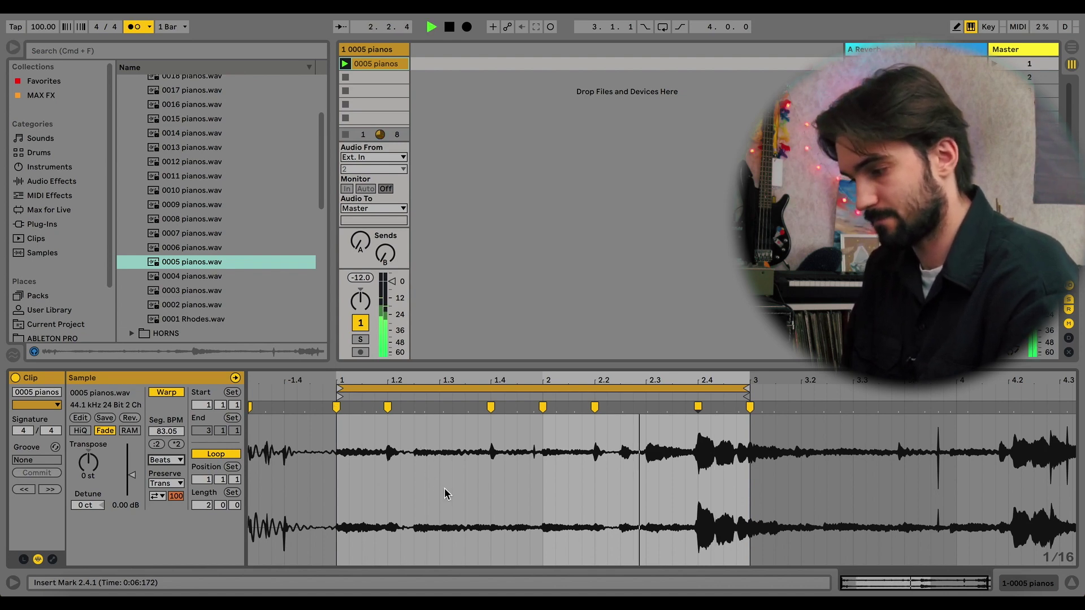
{"action": "key", "text": "space"}
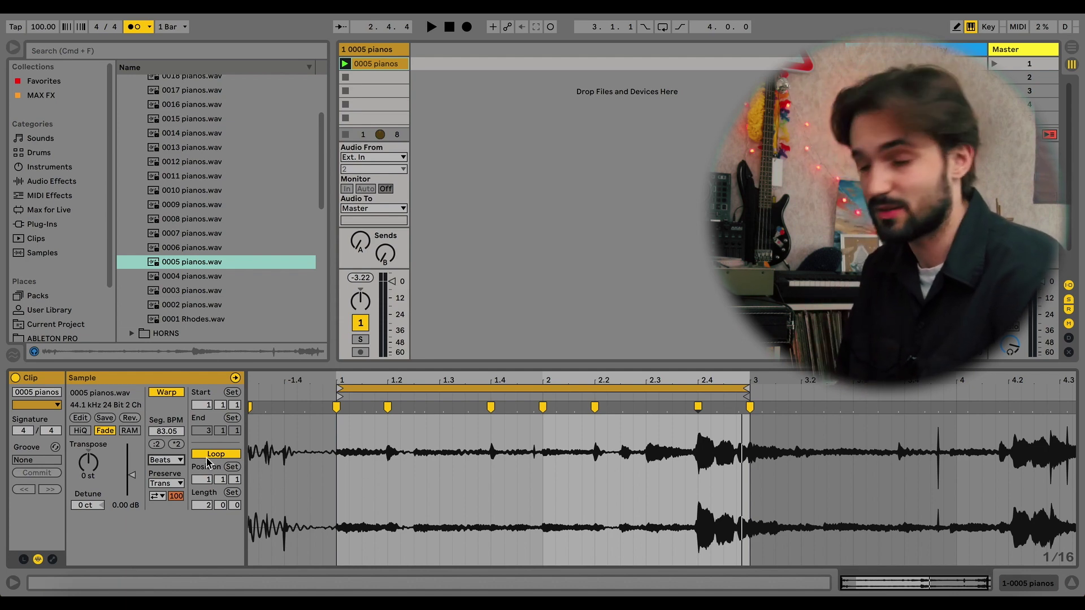
- Switch the clip's warp mode to Tones and play the loop
{"action": "left_click", "coordinate": [167, 461]}
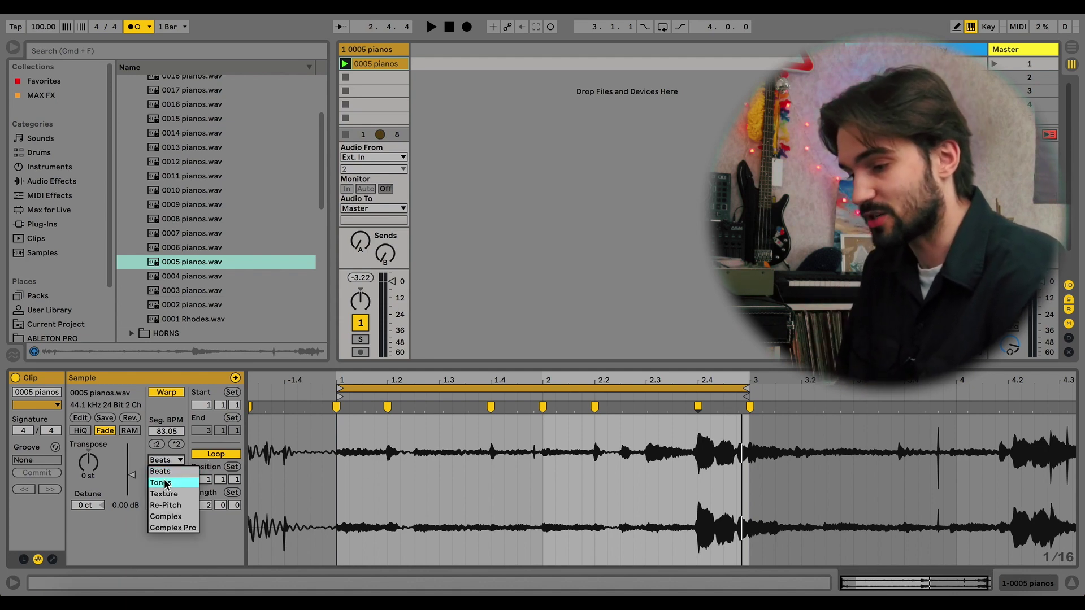
{"action": "left_click", "coordinate": [172, 483]}
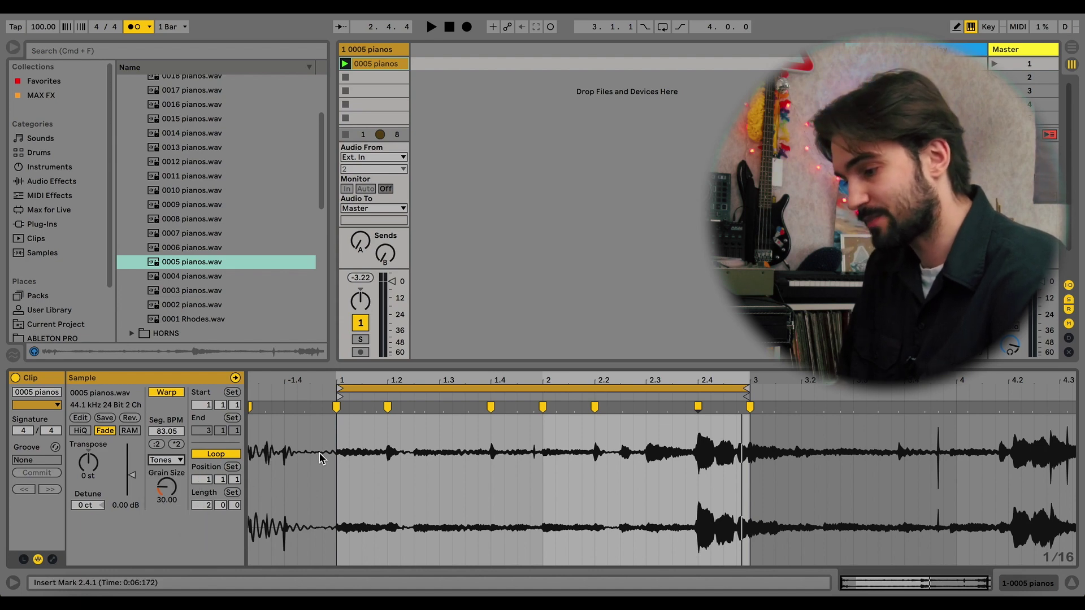
{"action": "key", "text": "space"}
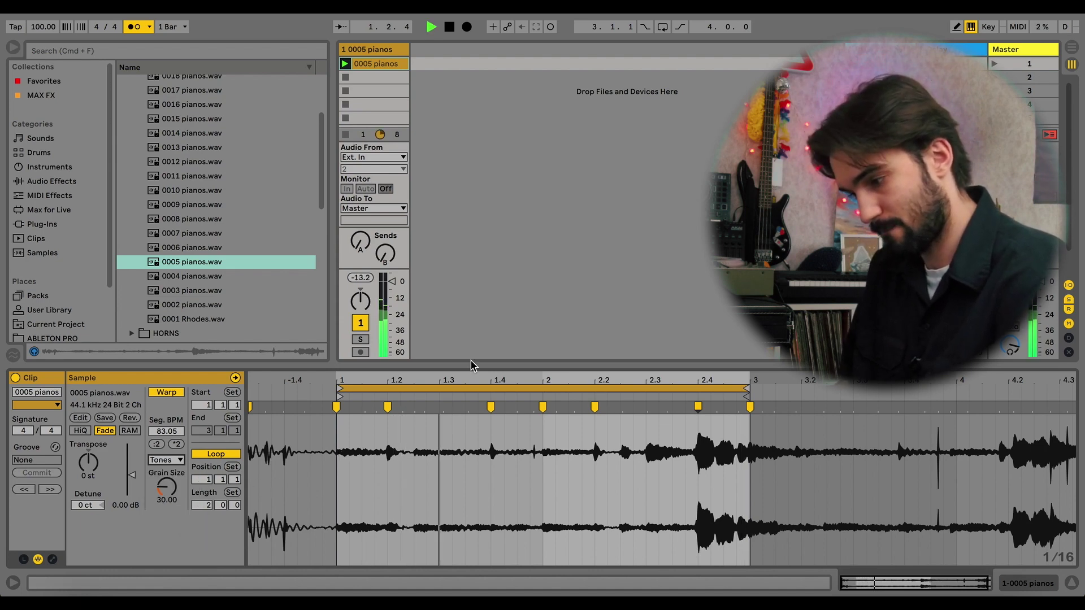
- Try moving the 1.4.1 warp marker to just before 2.1.1, audition the stretched section, and undo the marker move
{"action": "left_click_drag", "start_coordinate": [491, 407], "coordinate": [537, 409]}
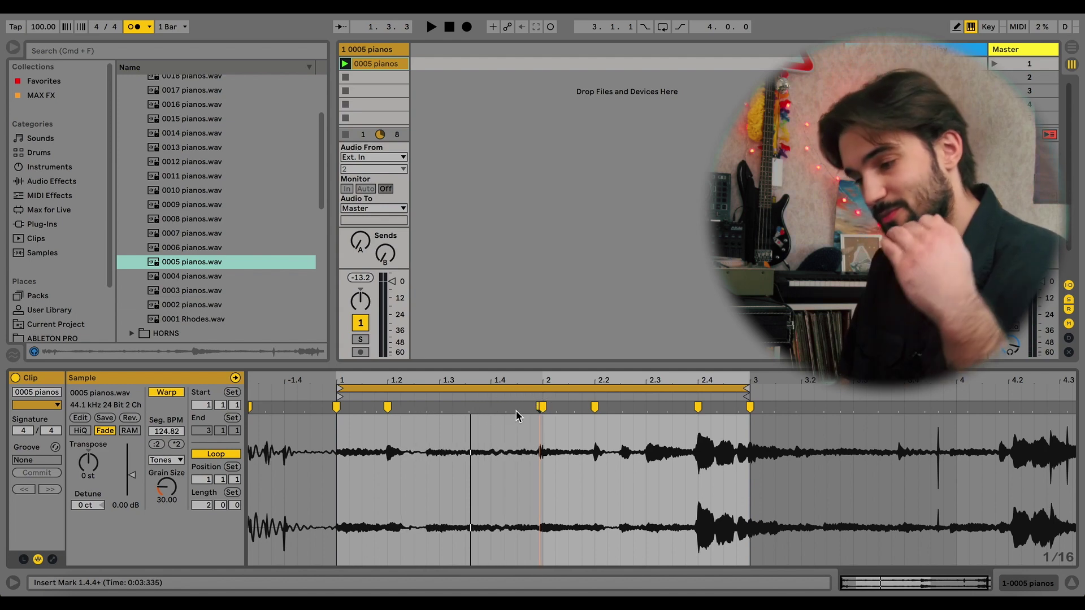
{"action": "key", "text": "space"}
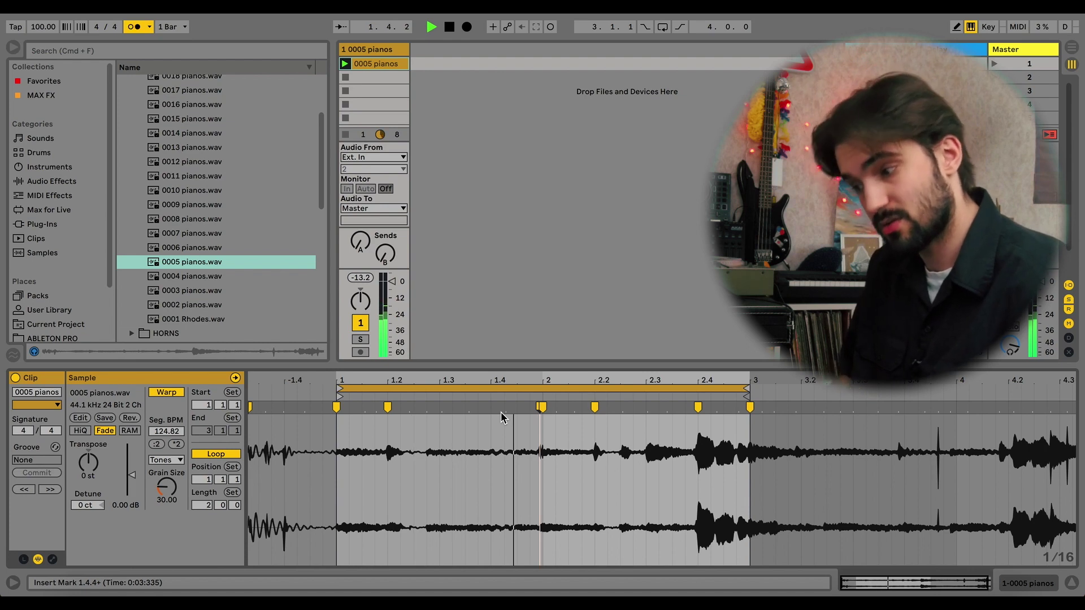
{"action": "key", "text": "space"}
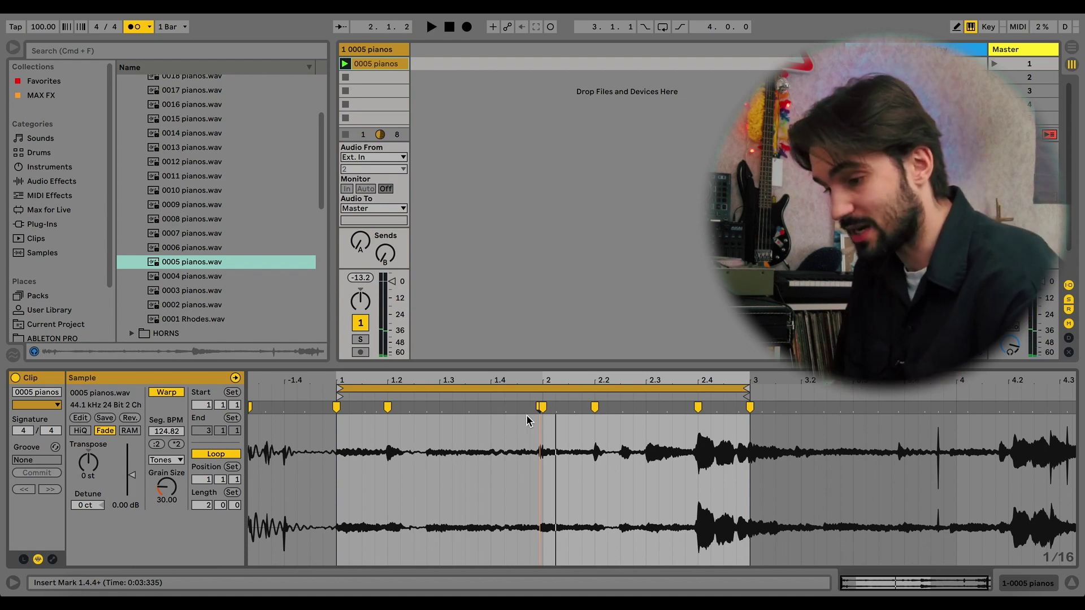
{"action": "left_click_drag", "start_coordinate": [543, 406], "coordinate": [506, 408]}
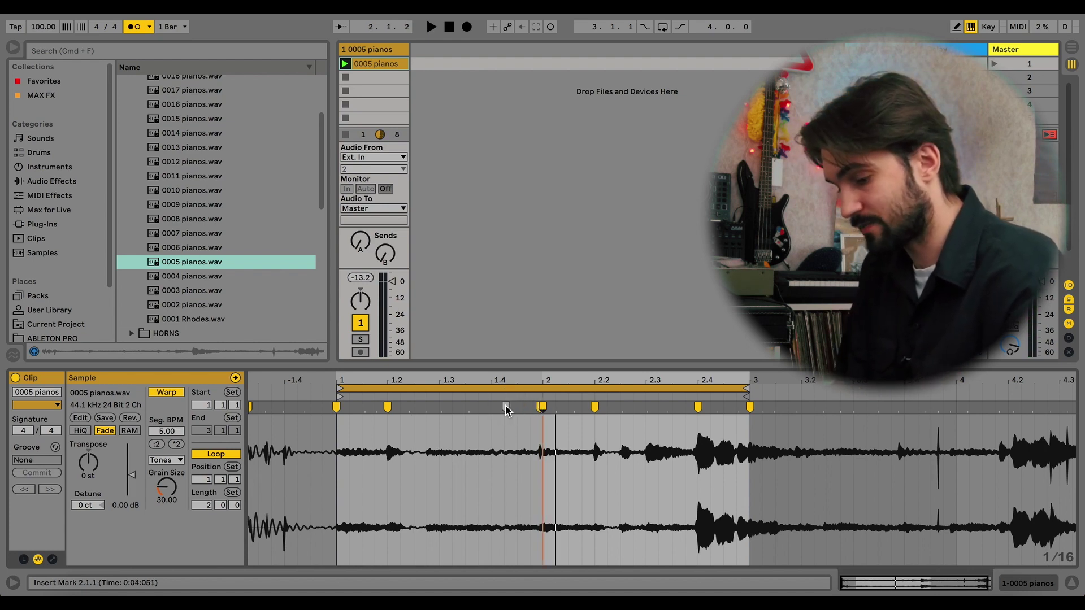
{"action": "key", "text": "super+z"}
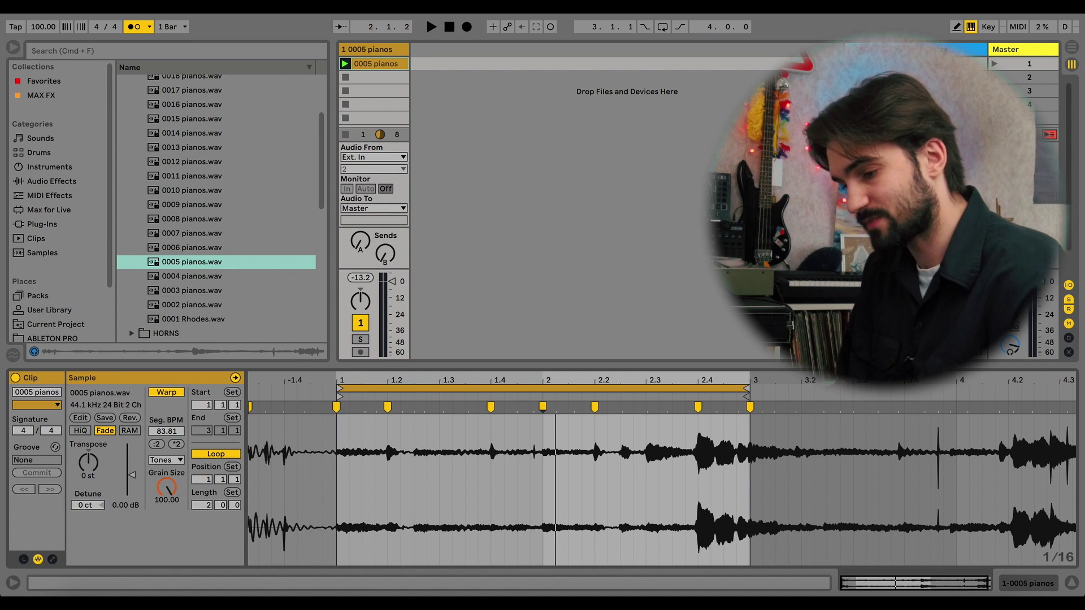
- With the Tones grain size at 100, audition the 1.4.1 warp marker moved just before 2.1.1, and return it to 1.4.1
{"action": "left_click_drag", "start_coordinate": [491, 407], "coordinate": [536, 407]}
{"action": "key", "text": "space"}
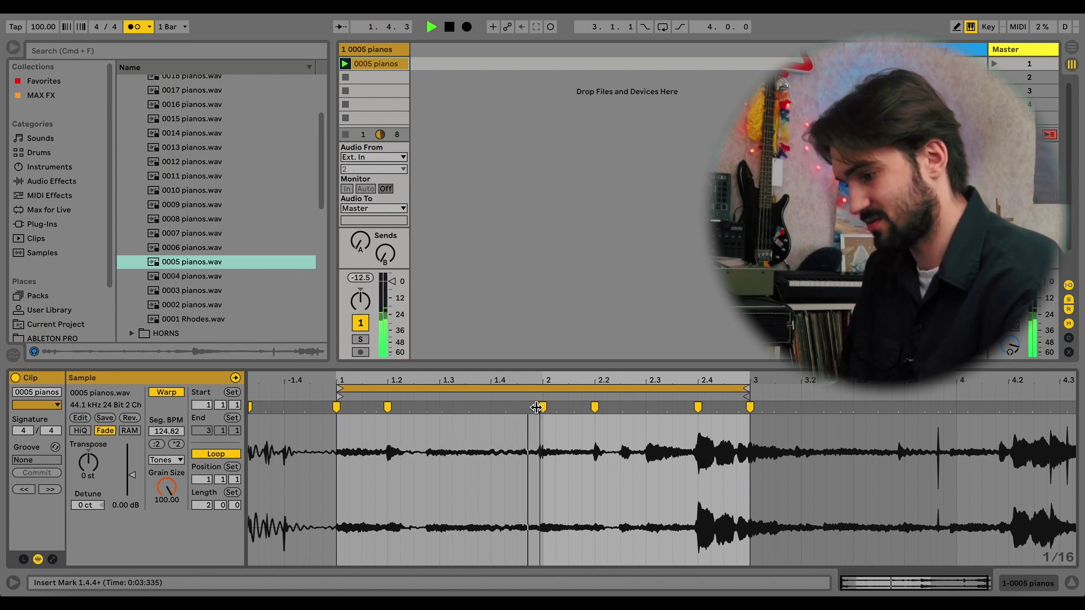
{"action": "key", "text": "space"}
{"action": "left_click_drag", "start_coordinate": [535, 407], "coordinate": [491, 407]}
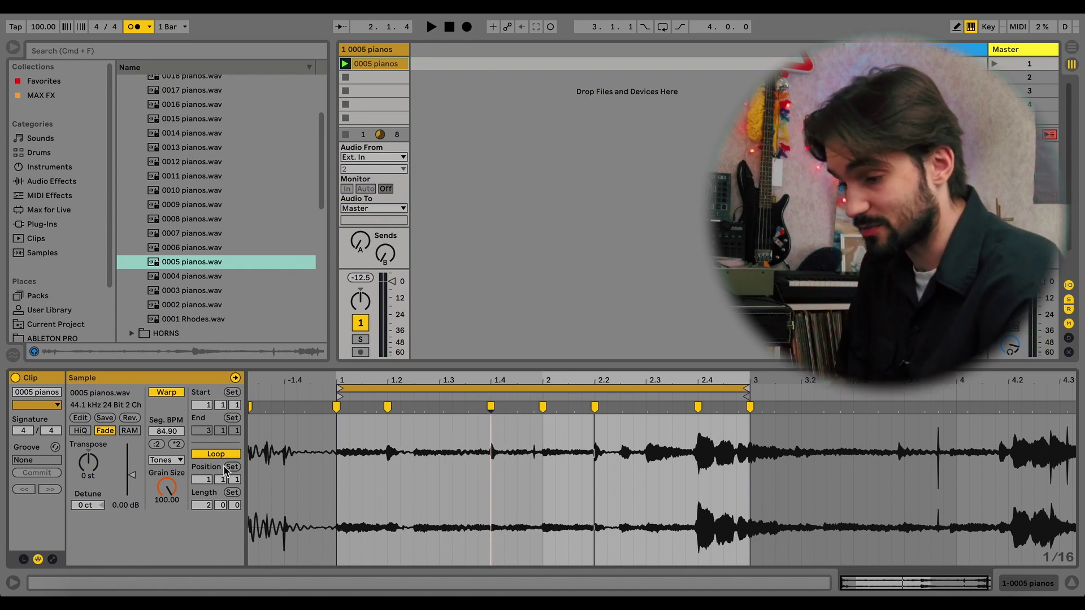
- Change the clip's warp mode to Texture and audition the loop
{"action": "left_click", "coordinate": [166, 460]}
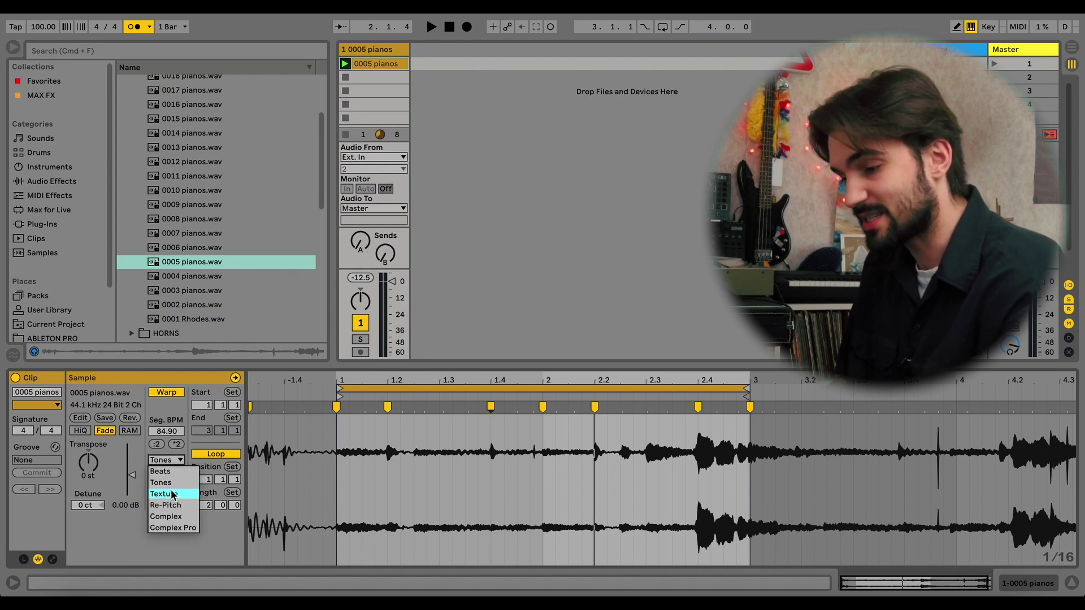
{"action": "left_click", "coordinate": [173, 495]}
{"action": "key", "text": "space"}
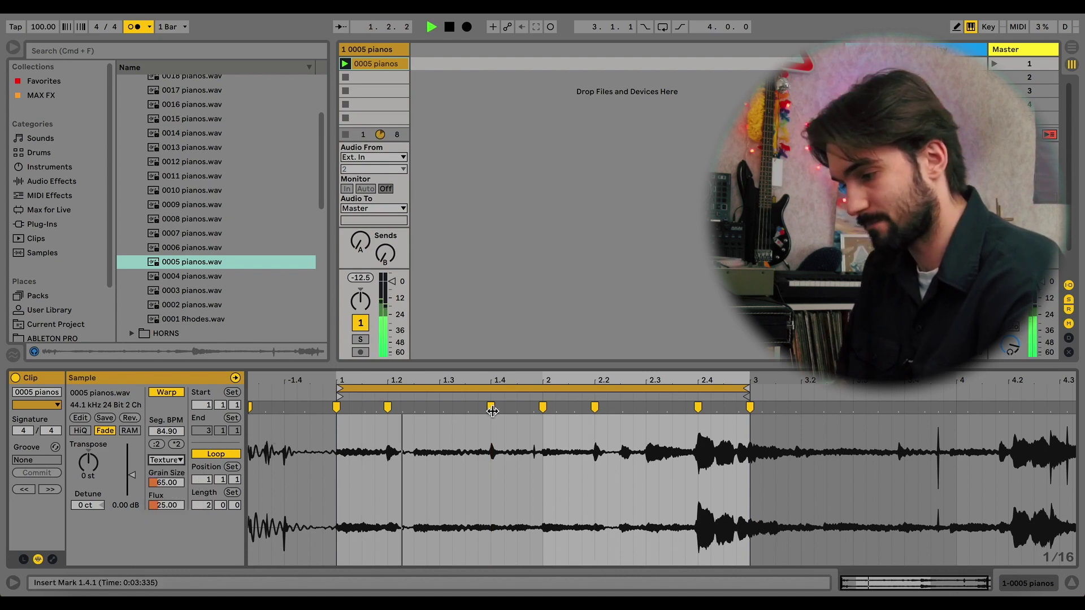
{"action": "key", "text": "space"}
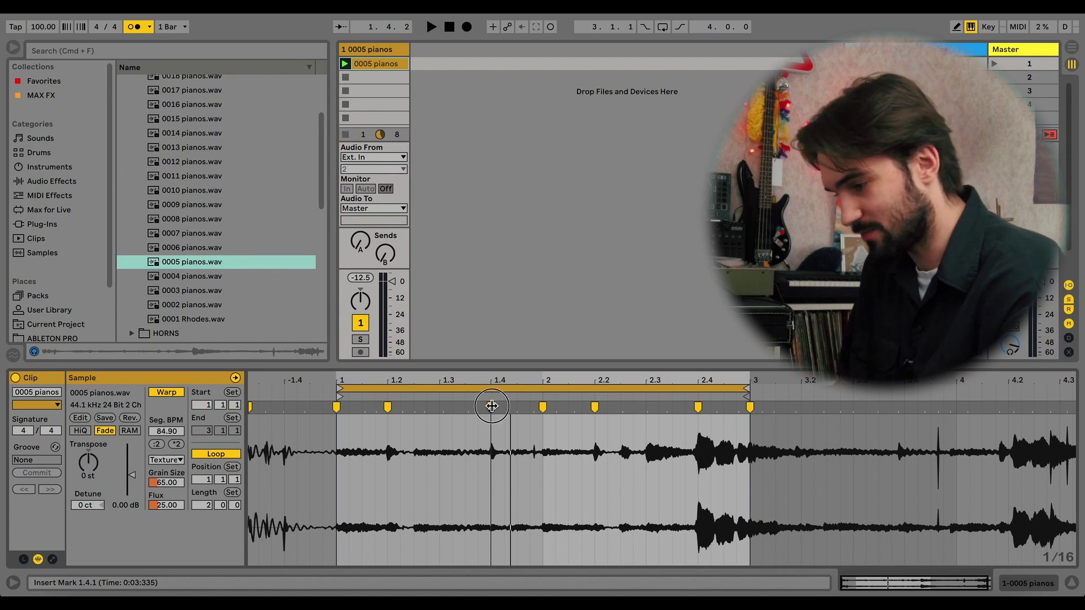
- Try the 1.4.1 warp marker at 1.3.1, return it to 1.4.1, and play the loop again
{"action": "mouse_move", "coordinate": [492, 407]}
{"action": "left_mouse_down"}
{"action": "mouse_move", "coordinate": [426, 406]}
{"action": "mouse_move", "coordinate": [439, 406]}
{"action": "left_mouse_up"}
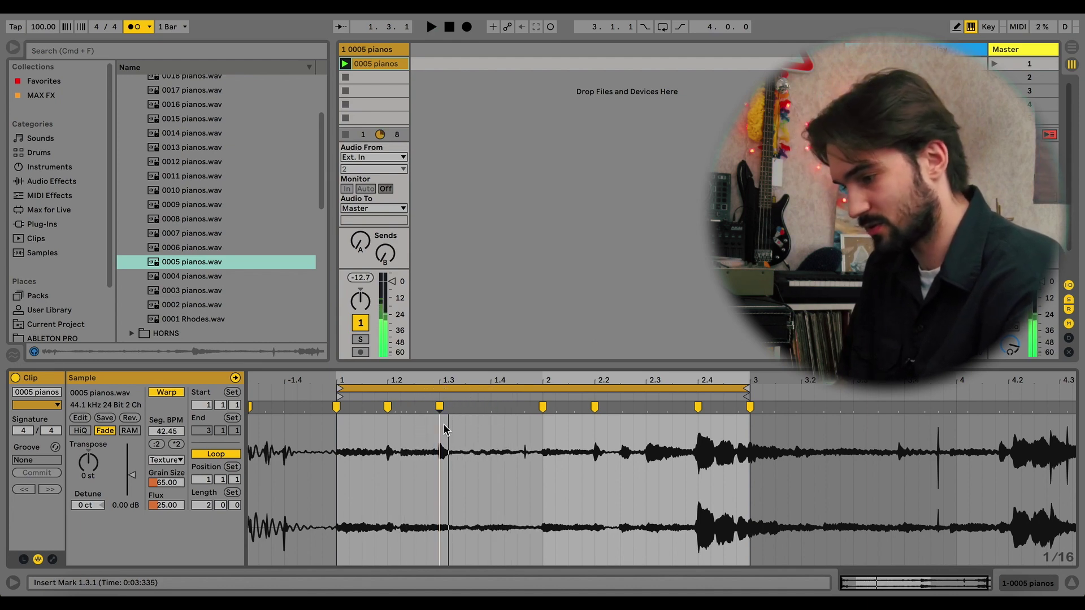
{"action": "left_click_drag", "start_coordinate": [438, 406], "coordinate": [488, 407]}
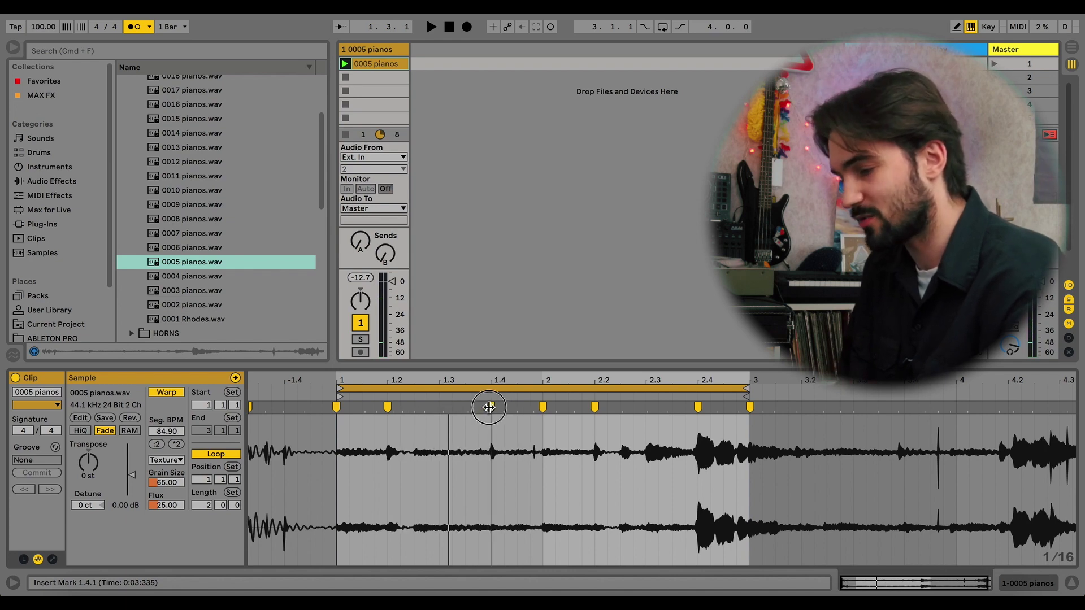
{"action": "key", "text": "space"}
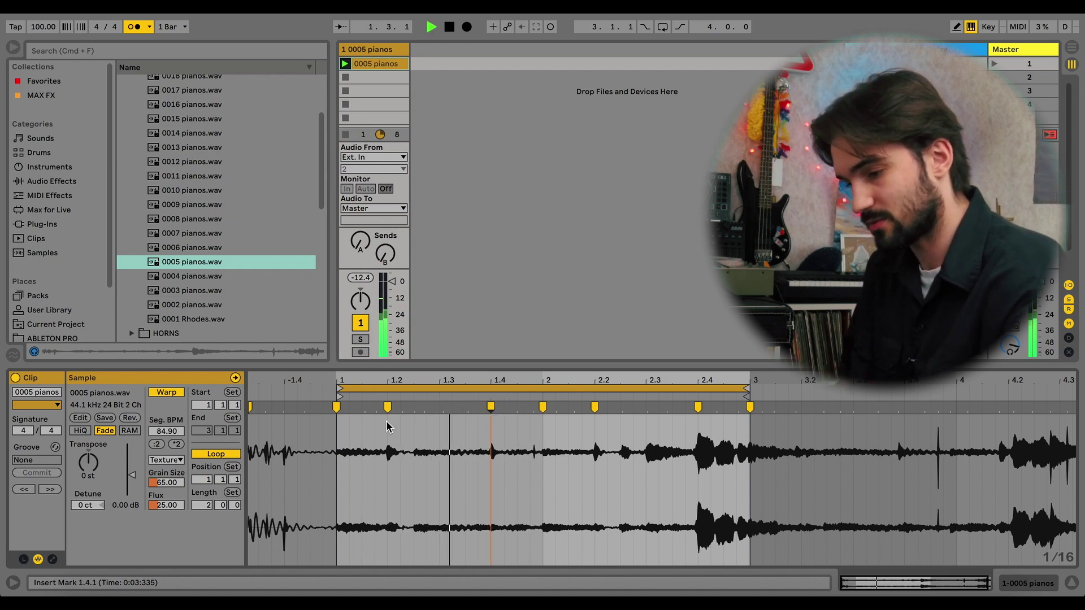
{"action": "key", "text": "space"}
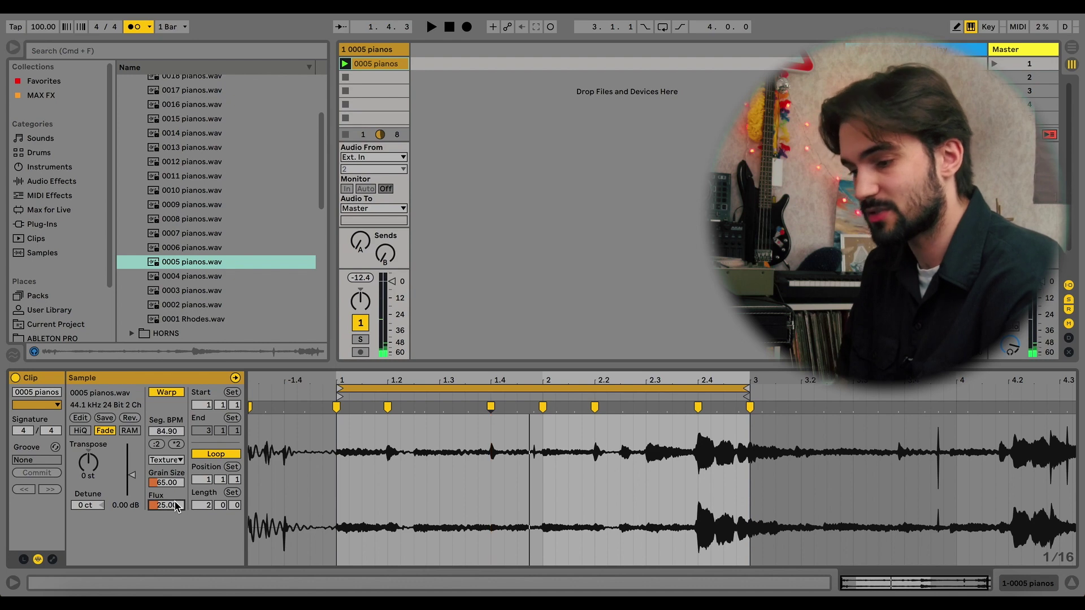
- Audition the Texture mode with Flux at 100 and Grain Size at 263
{"action": "key", "text": "space"}
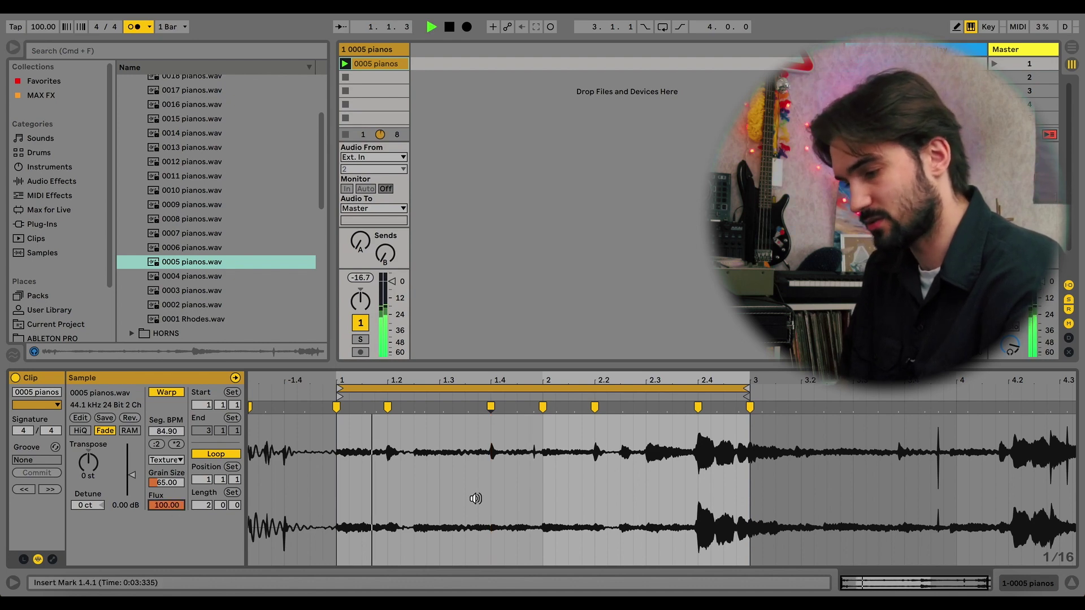
{"action": "left_click_drag", "start_coordinate": [174, 481], "coordinate": [171, 486]}
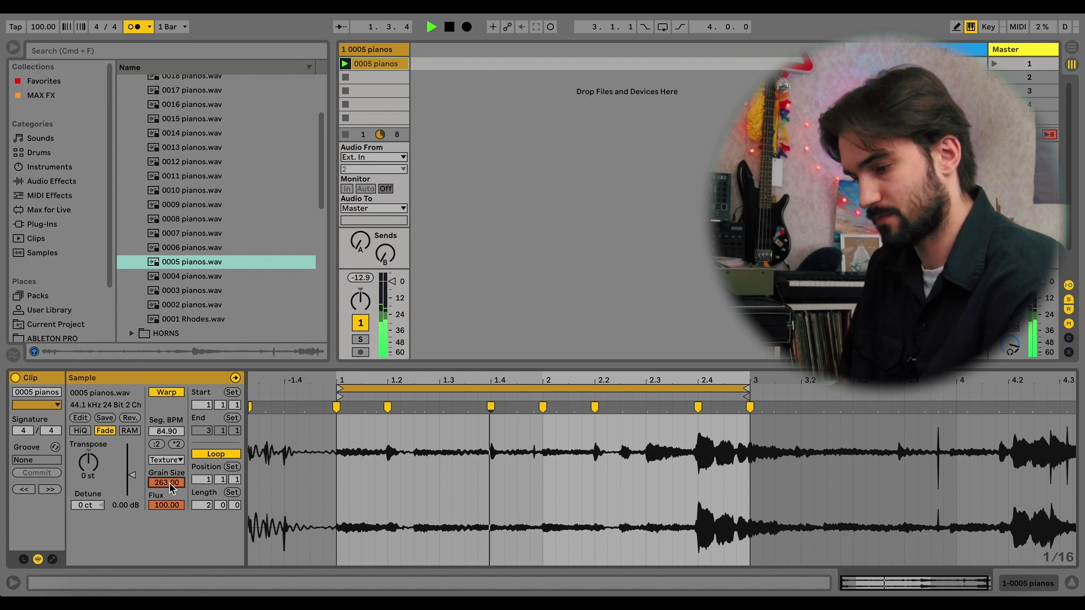
{"action": "key", "text": "space"}
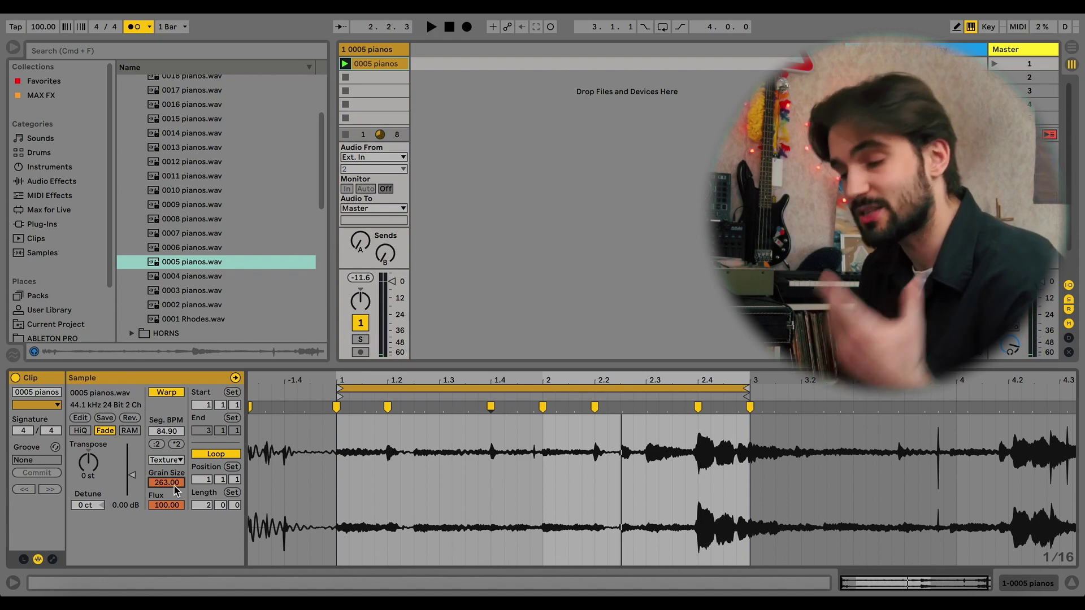
- Set the Texture mode's Grain Size to 2 and Flux to 0, and audition the loop
{"action": "double_click", "coordinate": [174, 486]}
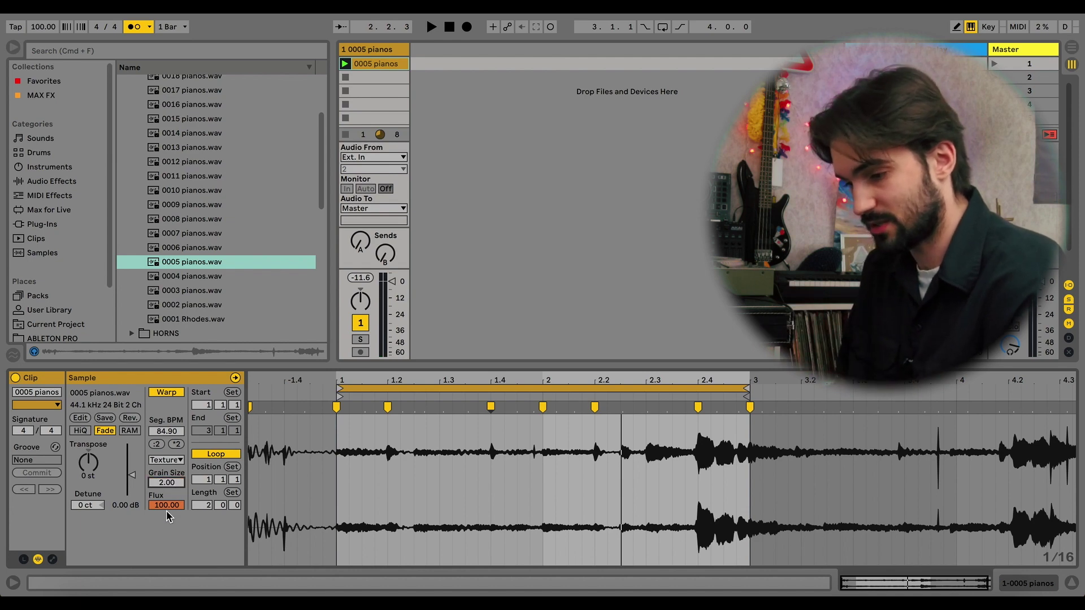
{"action": "left_click_drag", "start_coordinate": [166, 509], "coordinate": [166, 565]}
{"action": "key", "text": "space"}
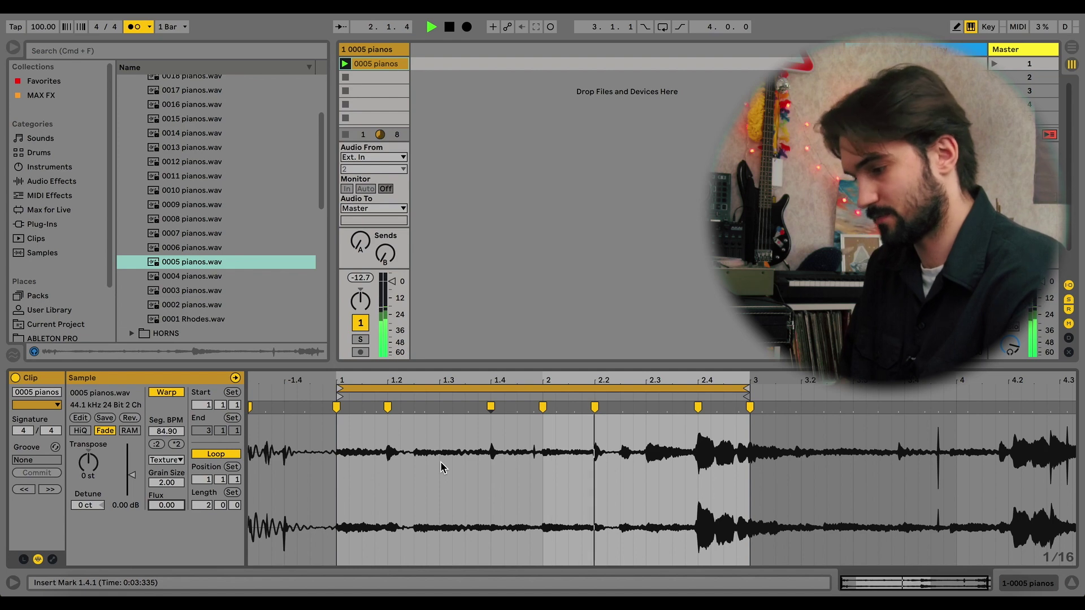
{"action": "key", "text": "space"}
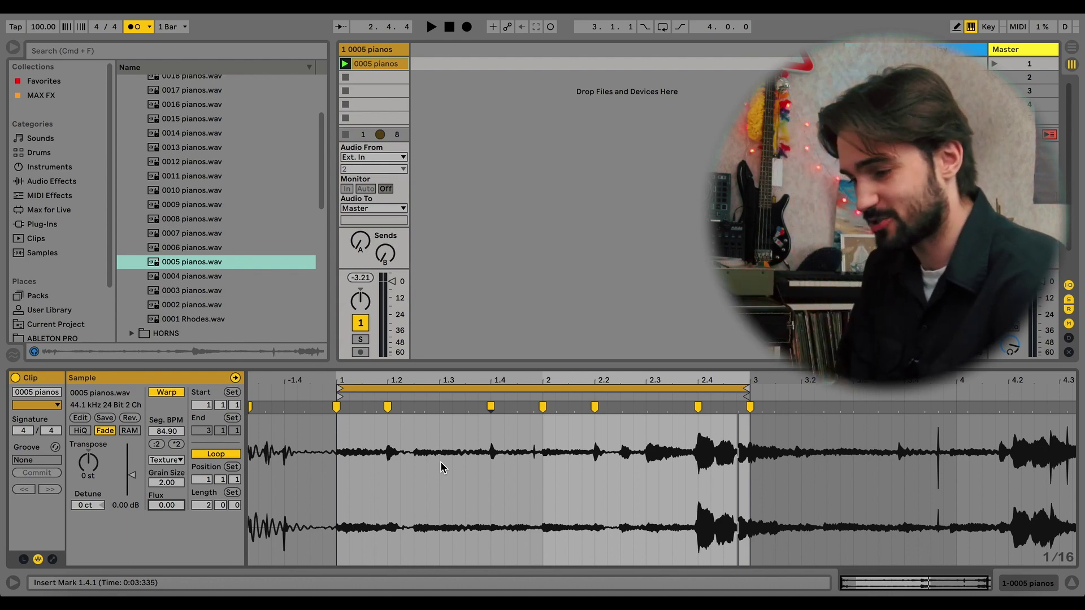
- Change the clip's warp mode to Re-Pitch, move the 1.4.1 warp marker to just before bar 2, and audition the loop
{"action": "left_click", "coordinate": [175, 461]}
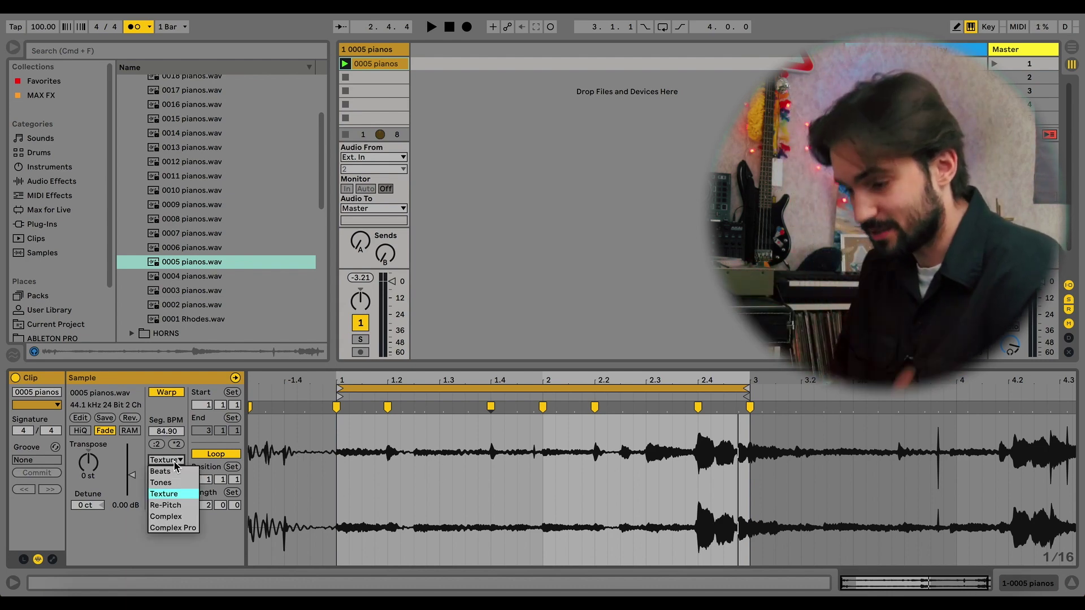
{"action": "left_click", "coordinate": [178, 505]}
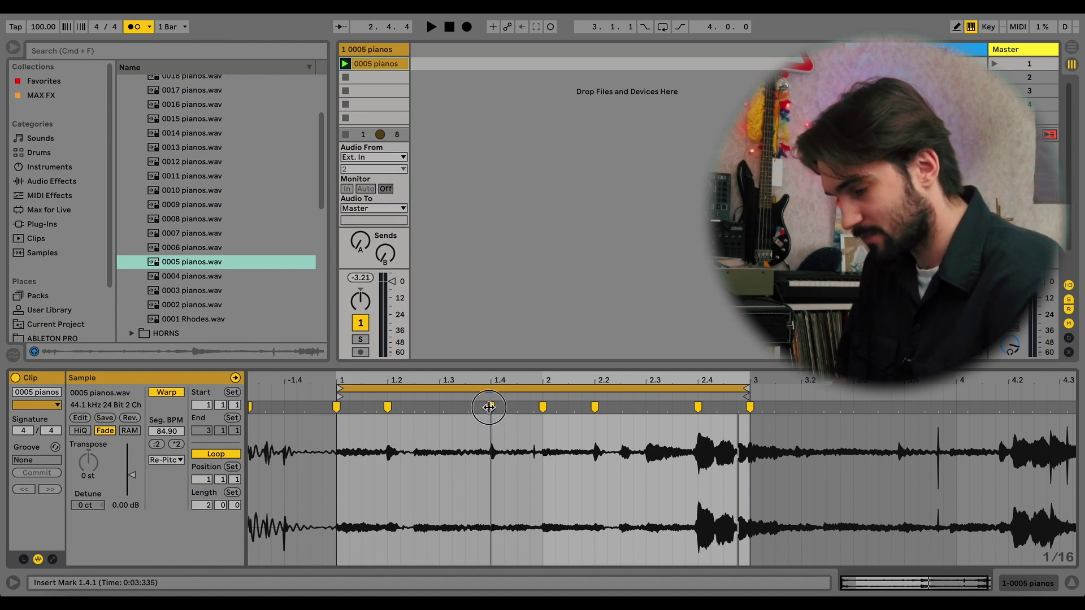
{"action": "left_click_drag", "start_coordinate": [491, 407], "coordinate": [540, 407]}
{"action": "key", "text": "space"}
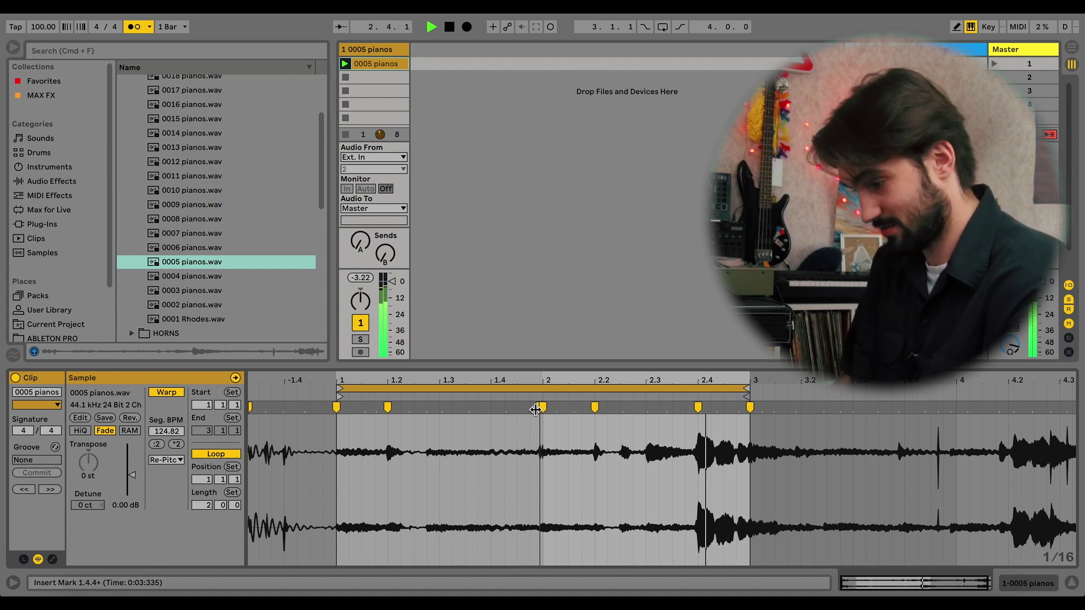
{"action": "key", "text": "space"}
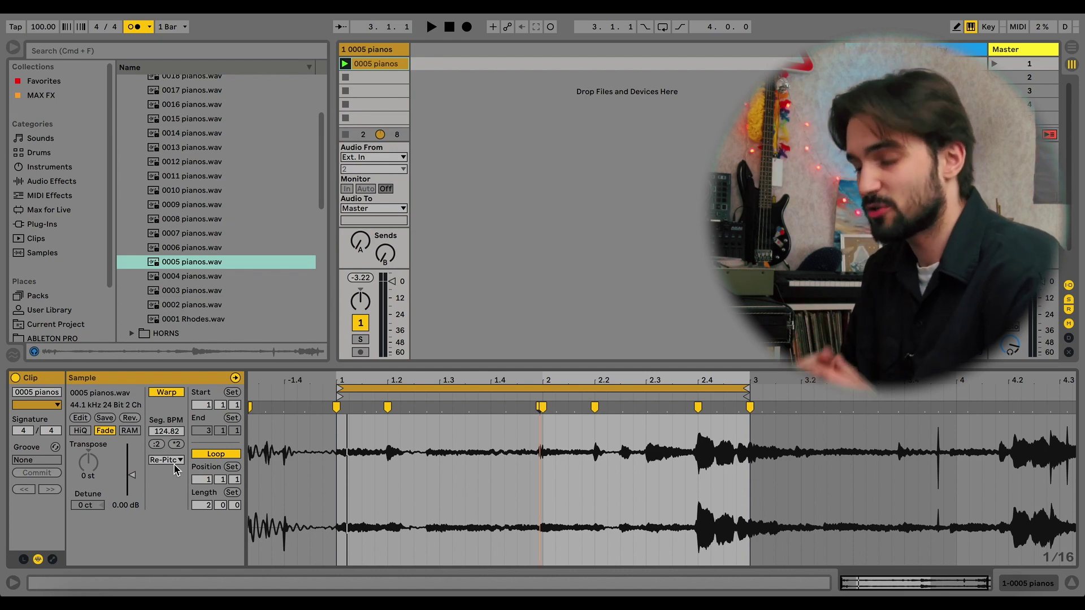
- Try the Complex warp mode, and undo both that mode change and the preceding move of the 1.4.1 warp marker
{"action": "left_click", "coordinate": [174, 462]}
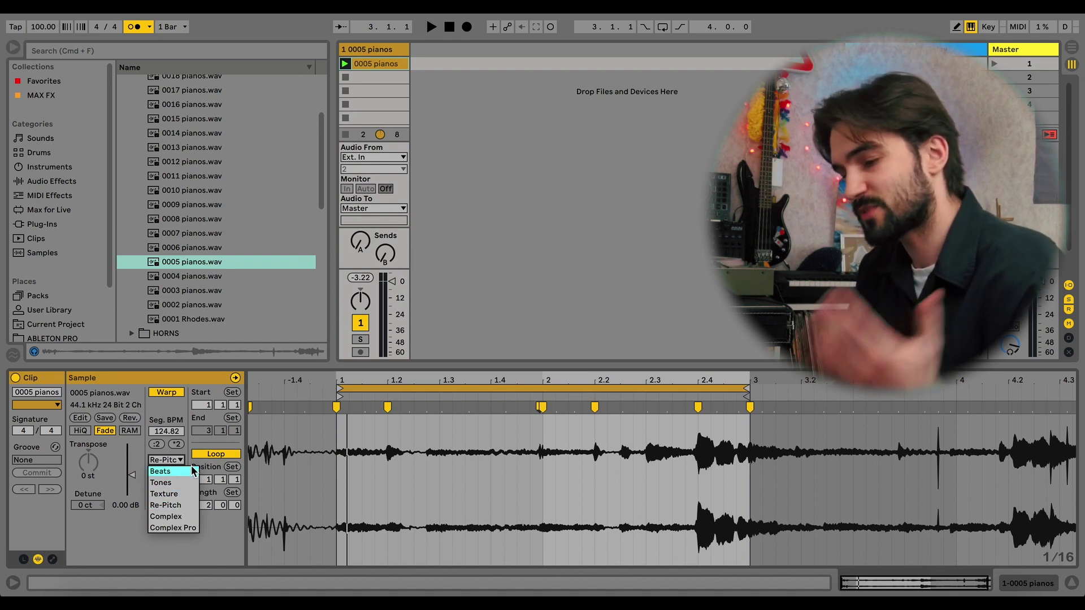
{"action": "left_click", "coordinate": [177, 518]}
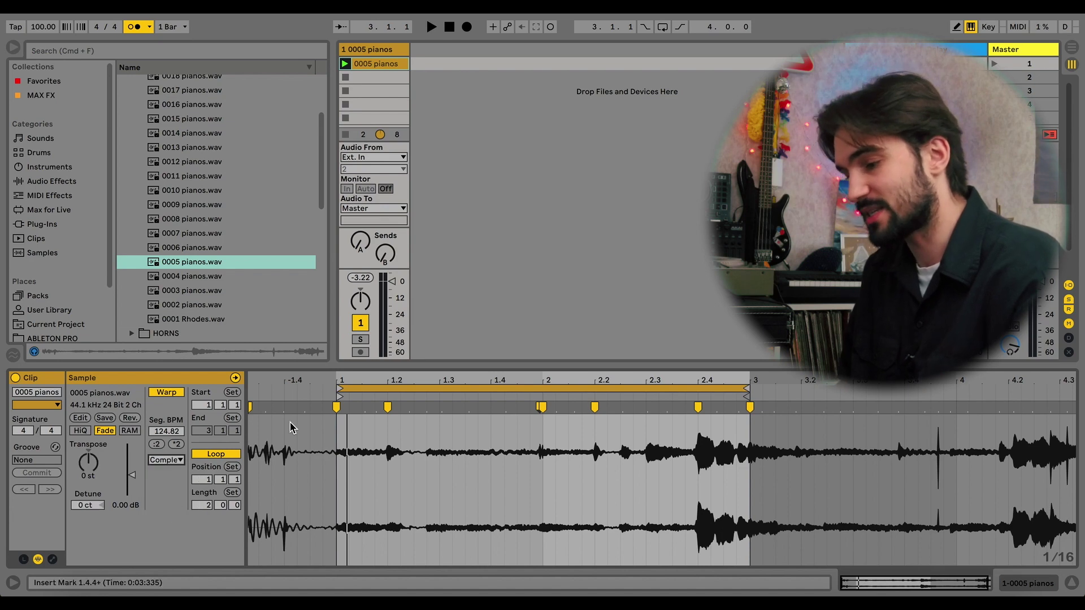
{"action": "key", "text": "super+z"}
{"action": "key", "text": "super+z"}
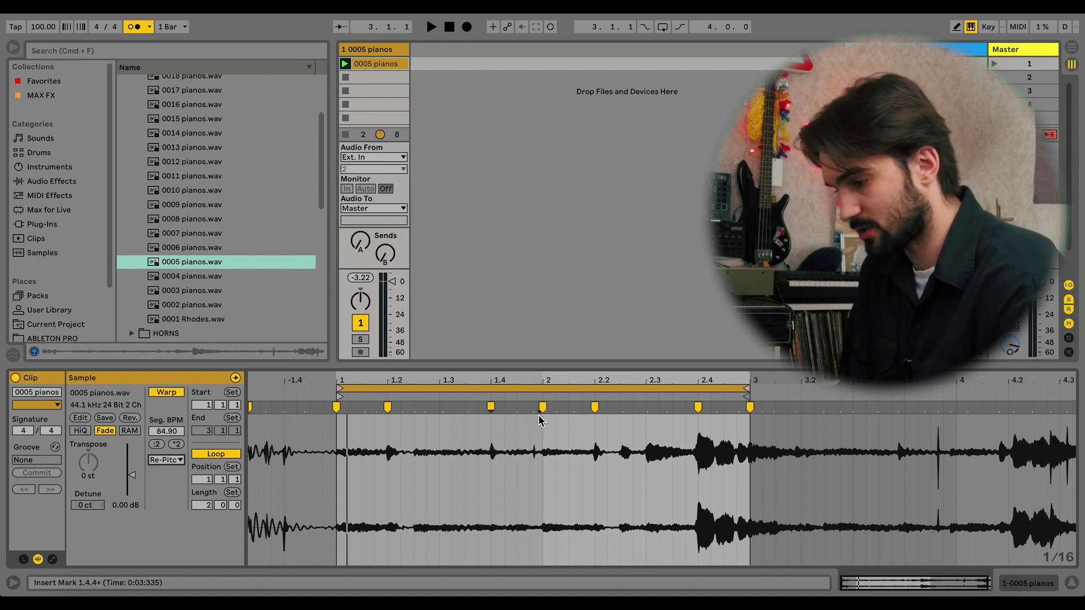
- Audition the loop in the Complex warp mode, and change the clip's warp mode to Complex Pro
{"action": "left_click", "coordinate": [166, 460]}
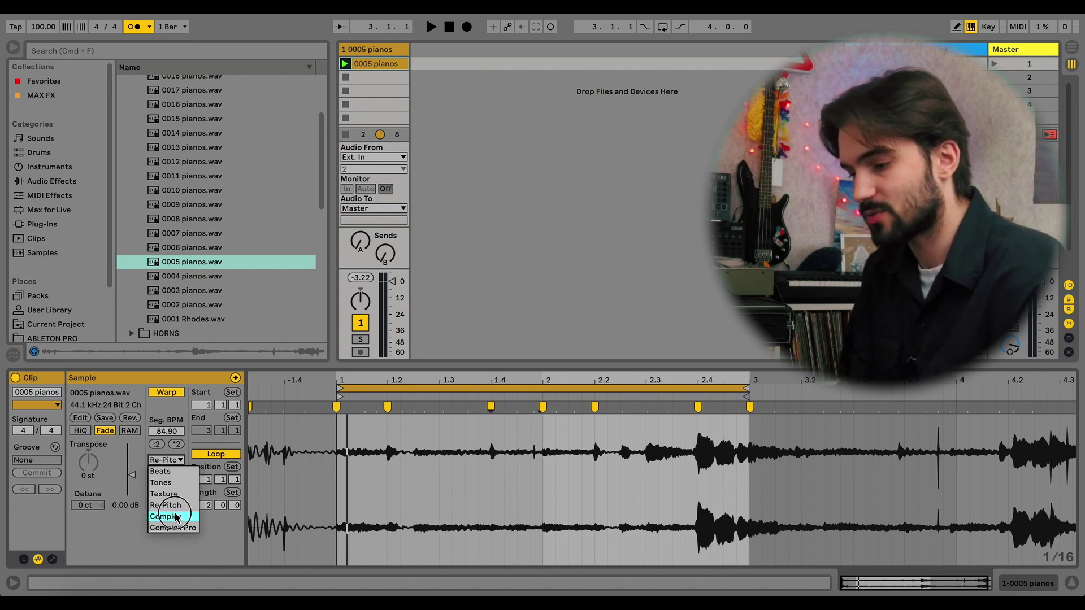
{"action": "left_click", "coordinate": [182, 516]}
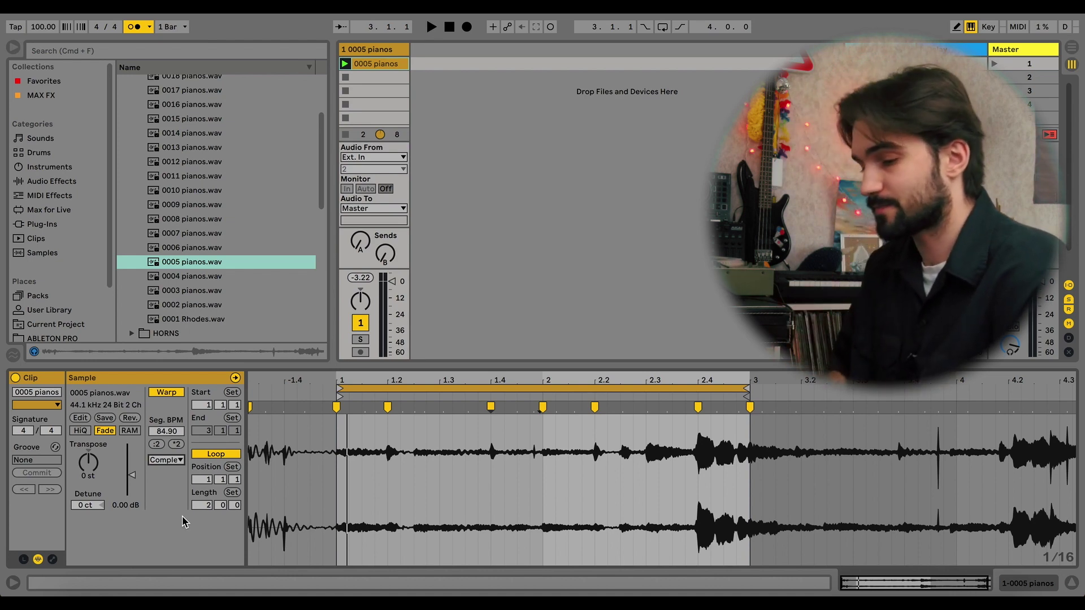
{"action": "key", "text": "space"}
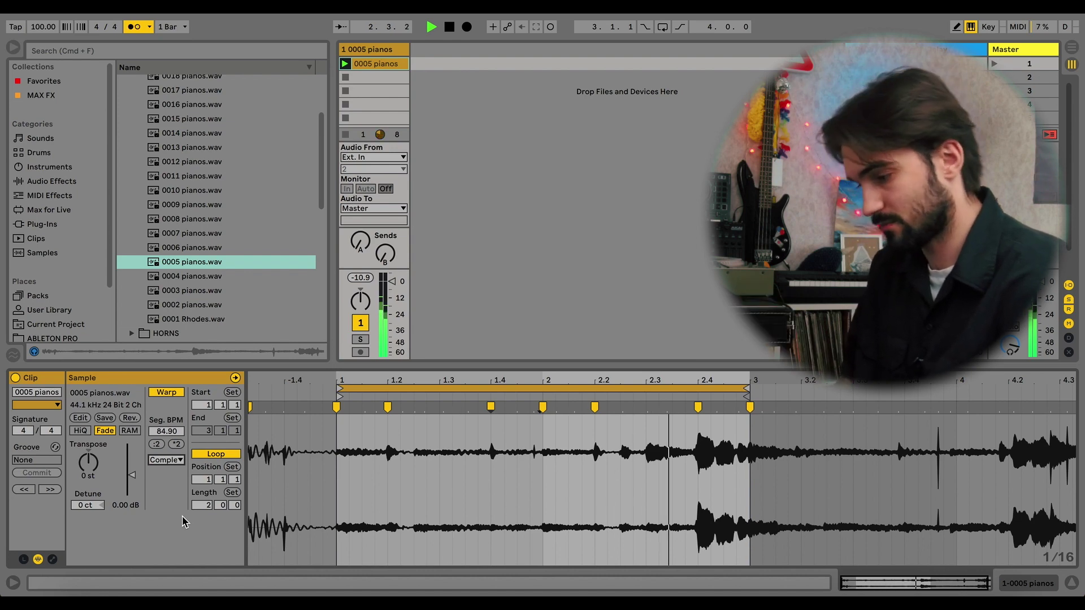
{"action": "key", "text": "space"}
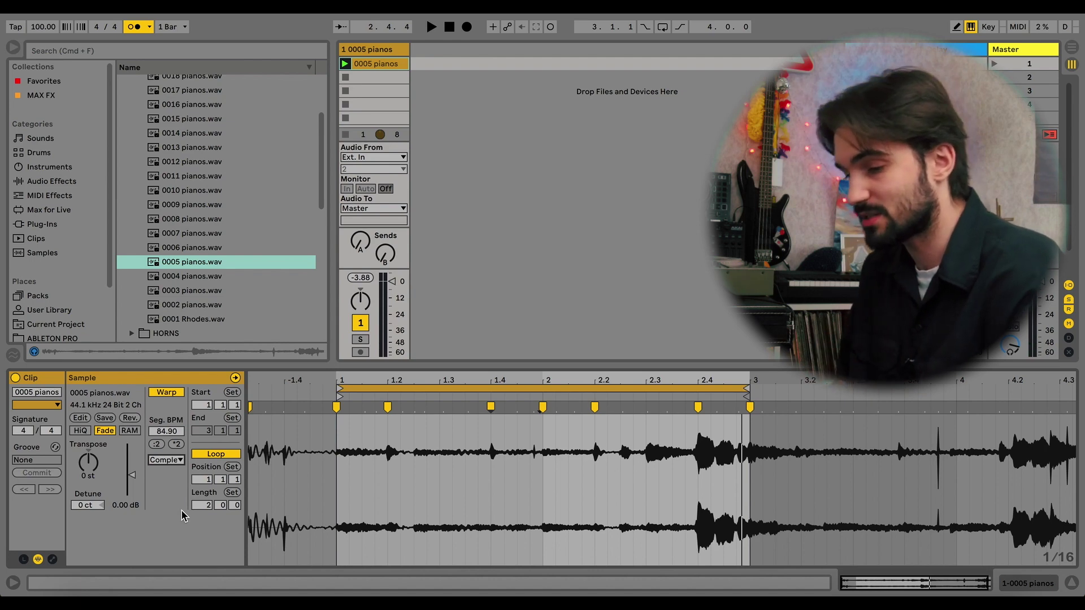
{"action": "left_click", "coordinate": [167, 460]}
{"action": "left_click", "coordinate": [178, 527]}
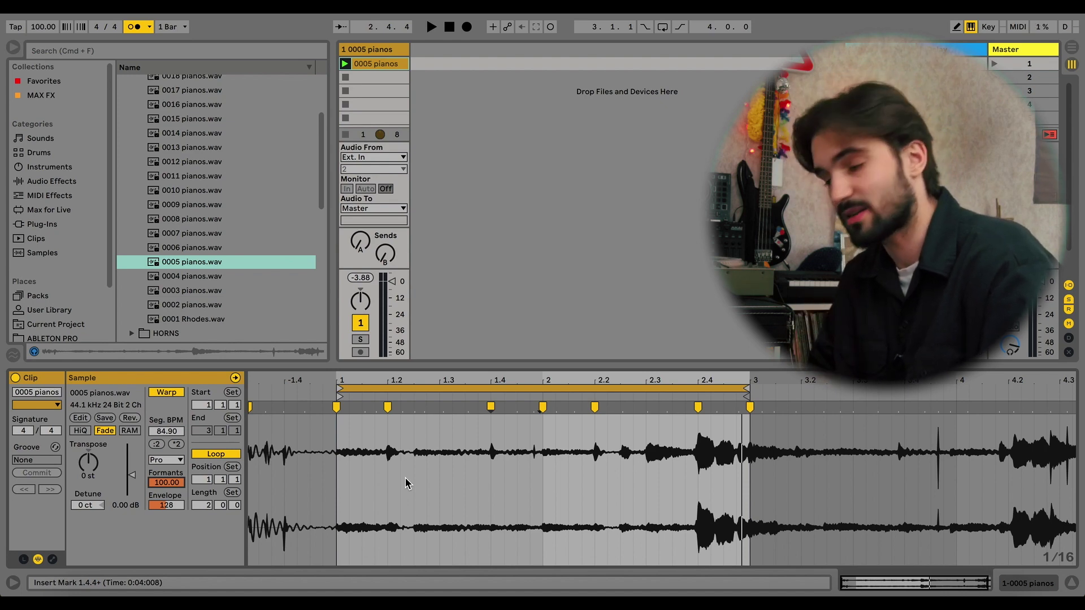
- Slice the piano clip to a new MIDI track, one slice per warp marker, with the Built-in preset and warped timing preserved
{"action": "right_click", "coordinate": [393, 434]}
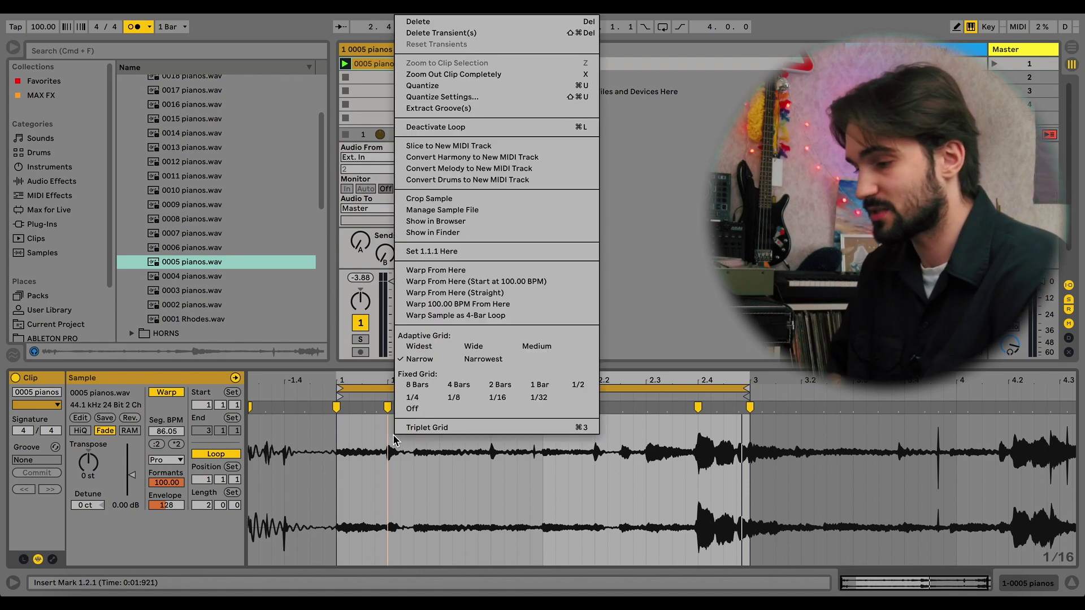
{"action": "left_click", "coordinate": [552, 147]}
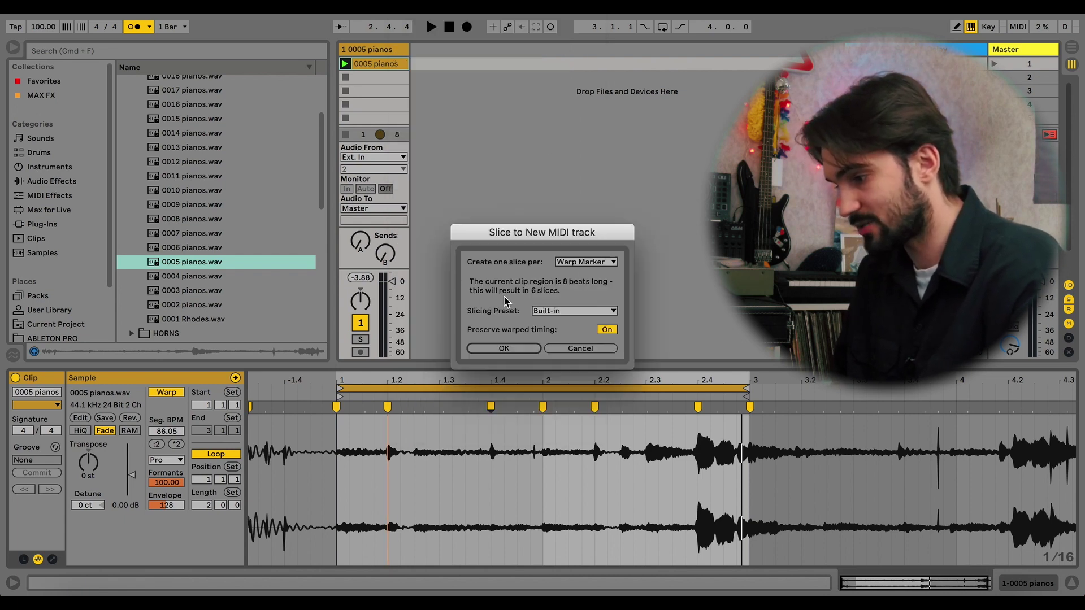
{"action": "left_click", "coordinate": [504, 349]}
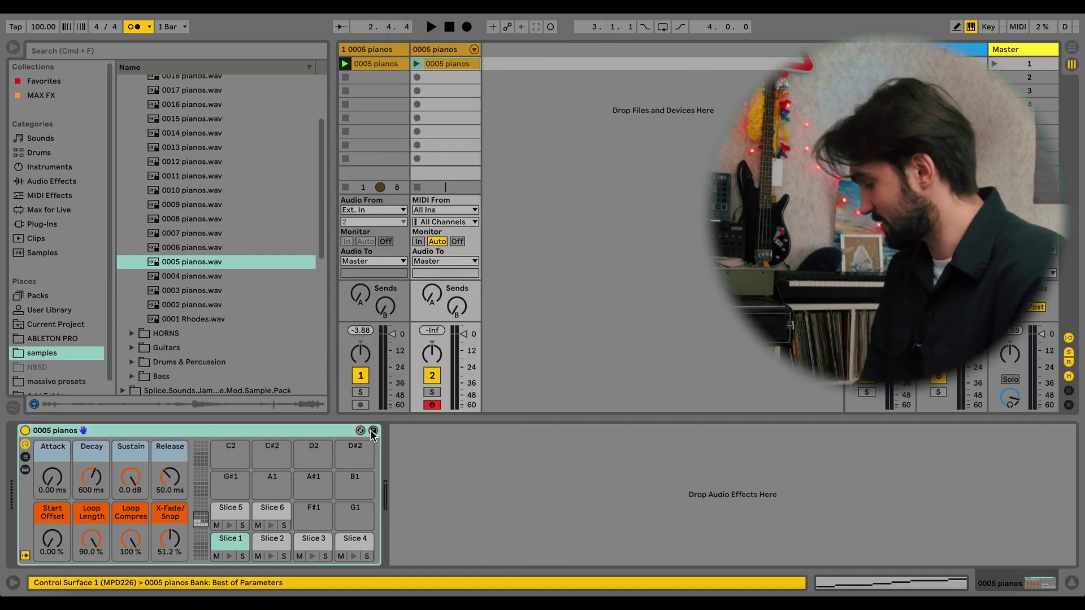
- Audition Slice 1 through Slice 4 on the new drum rack's pads
{"action": "left_click", "coordinate": [230, 558]}
{"action": "left_click", "coordinate": [228, 558]}
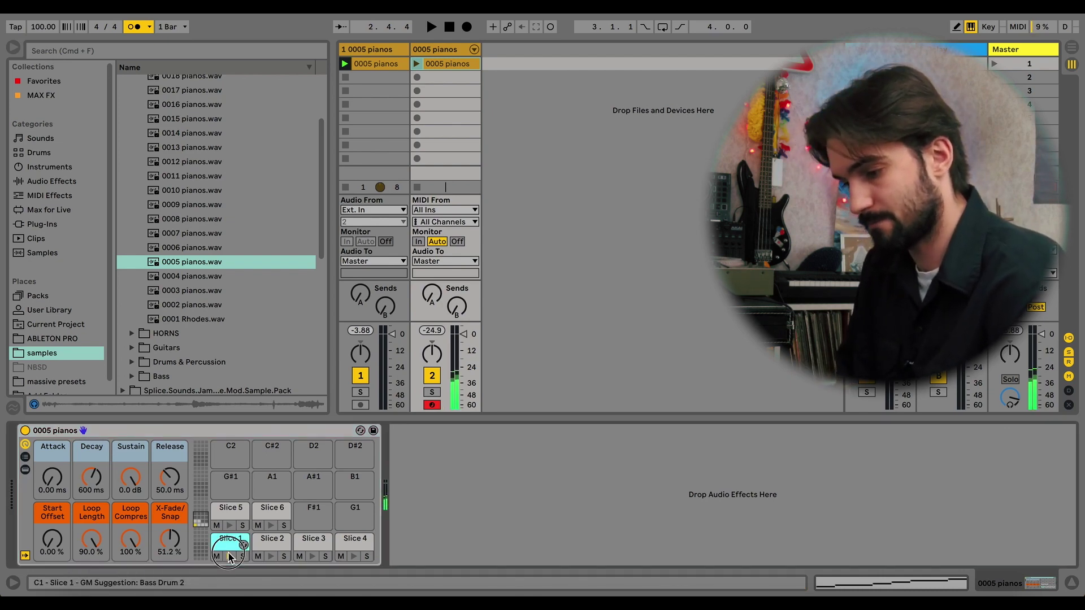
{"action": "left_click", "coordinate": [270, 559]}
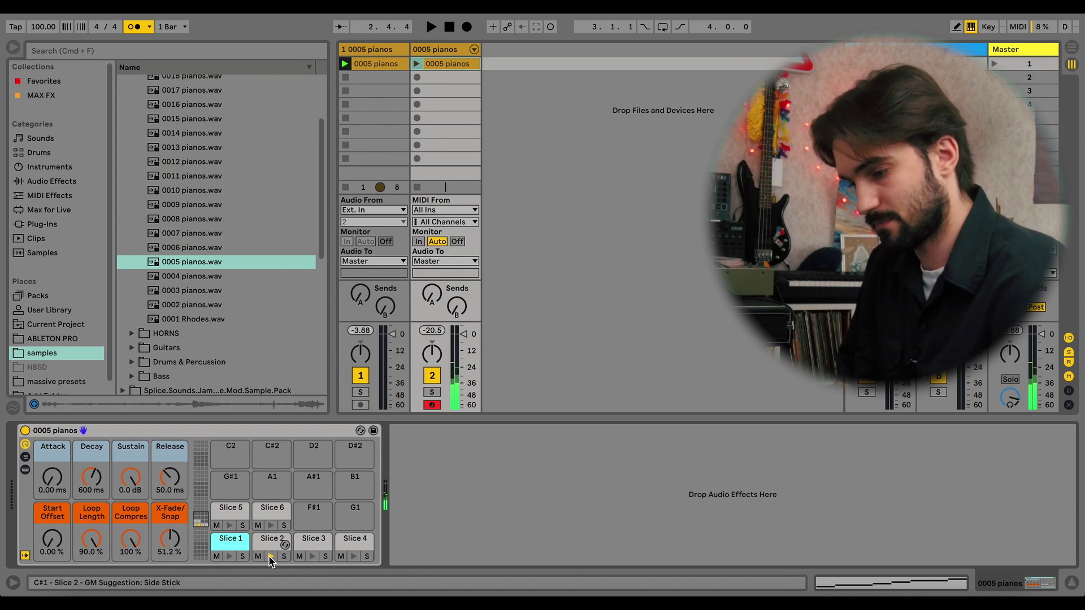
{"action": "left_click", "coordinate": [311, 558]}
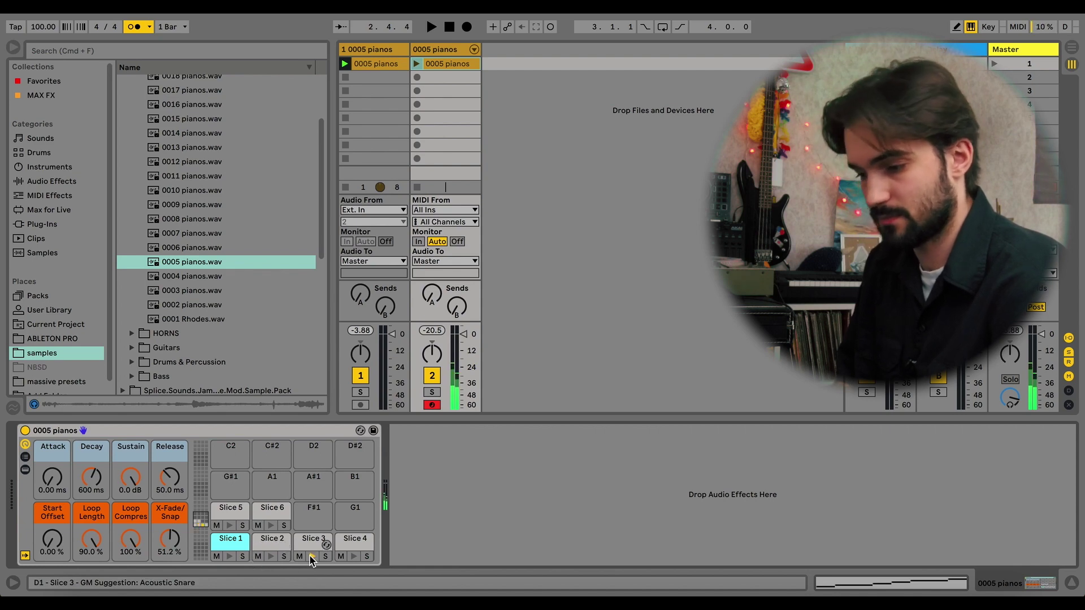
{"action": "left_click", "coordinate": [354, 557]}
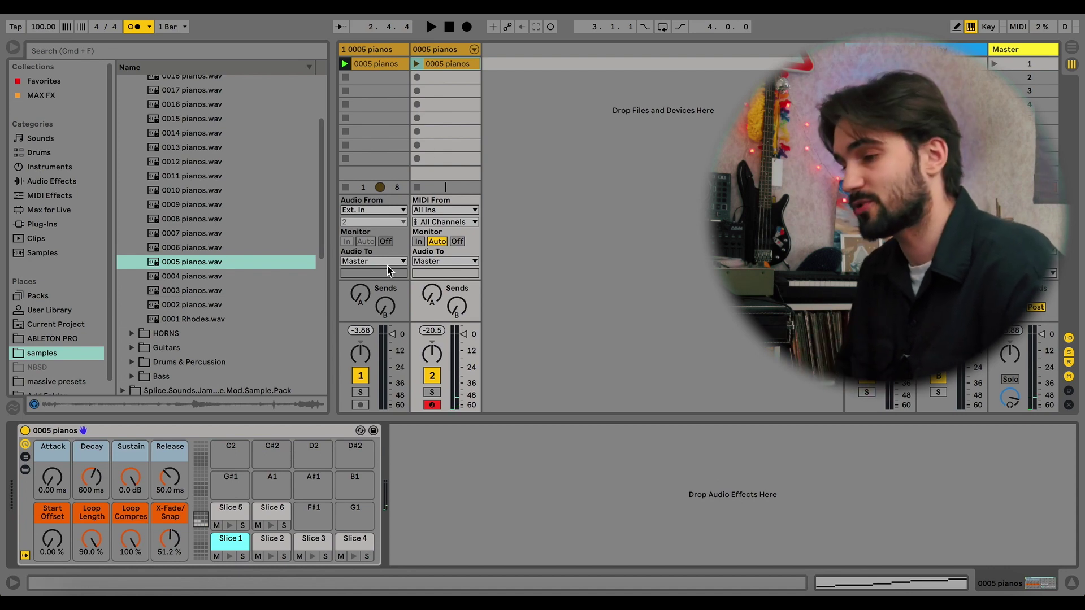
- Delete the sliced 0005 pianos MIDI track and reopen the original audio clip's waveform
{"action": "left_click", "coordinate": [445, 49]}
{"action": "key", "text": "Delete"}
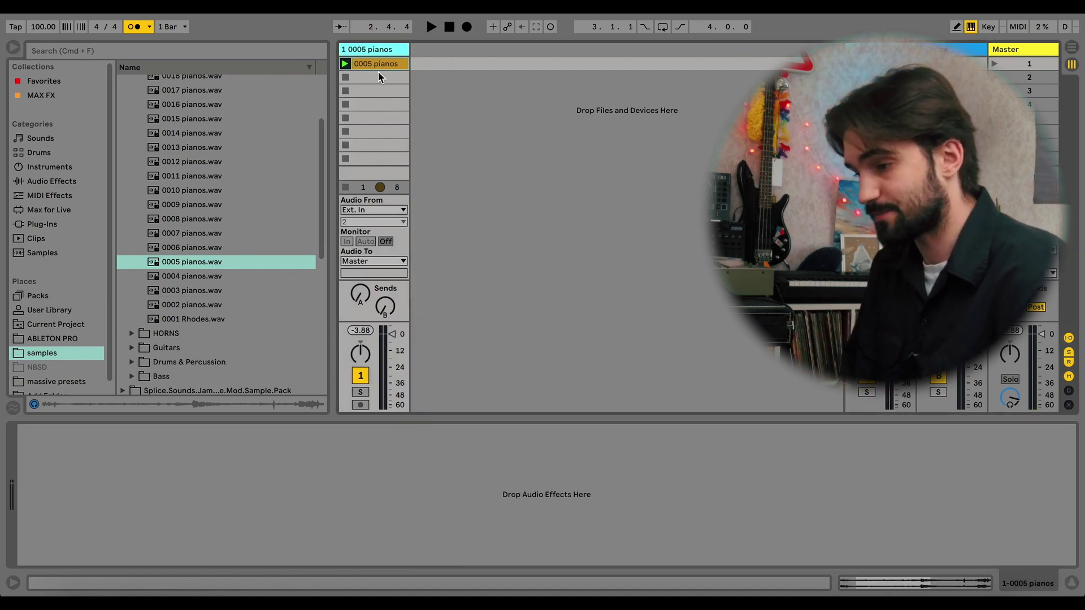
{"action": "left_click", "coordinate": [916, 582]}
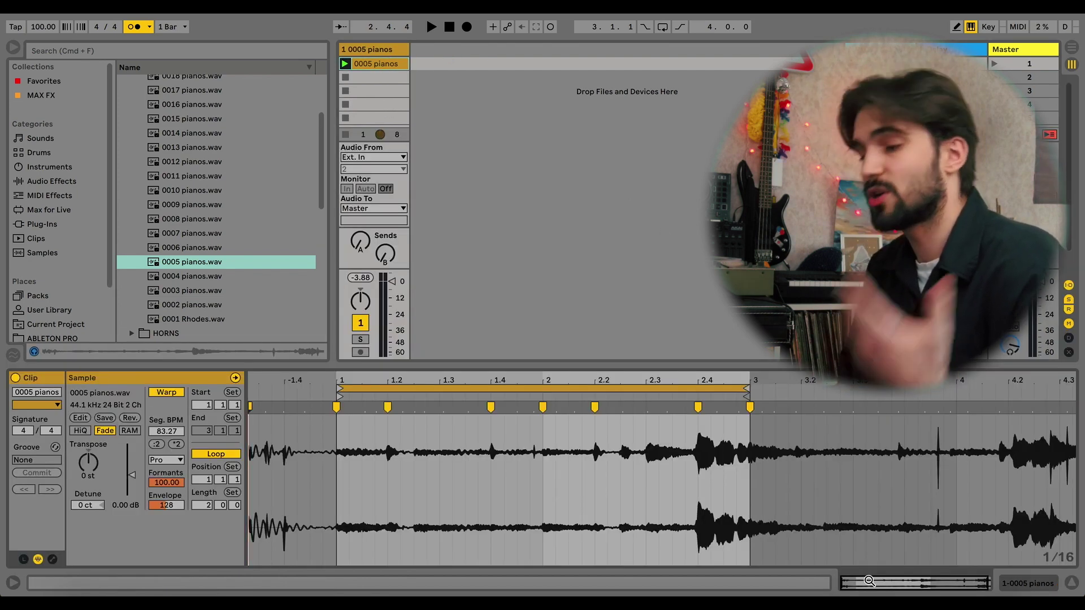